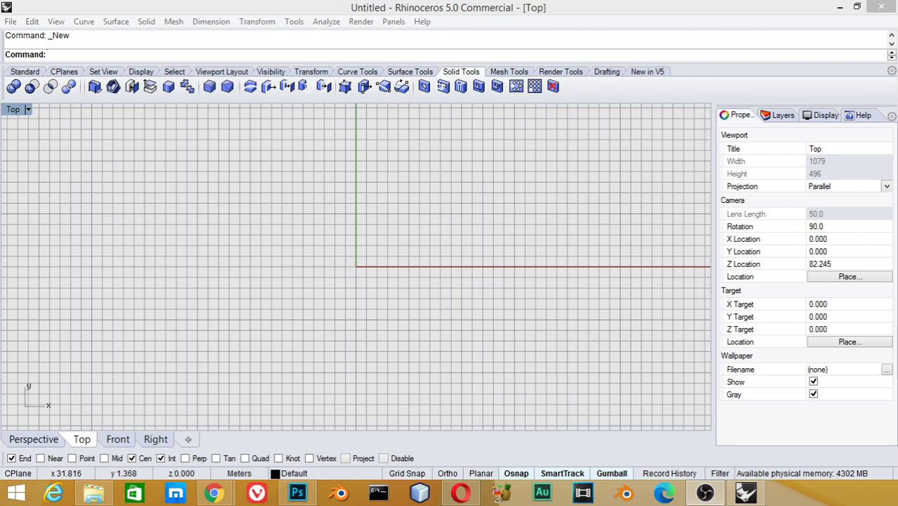
# Step: Draw a rounded-corner rectangle centred at the origin in the Top view, then select it
pyautogui.click(84, 21)
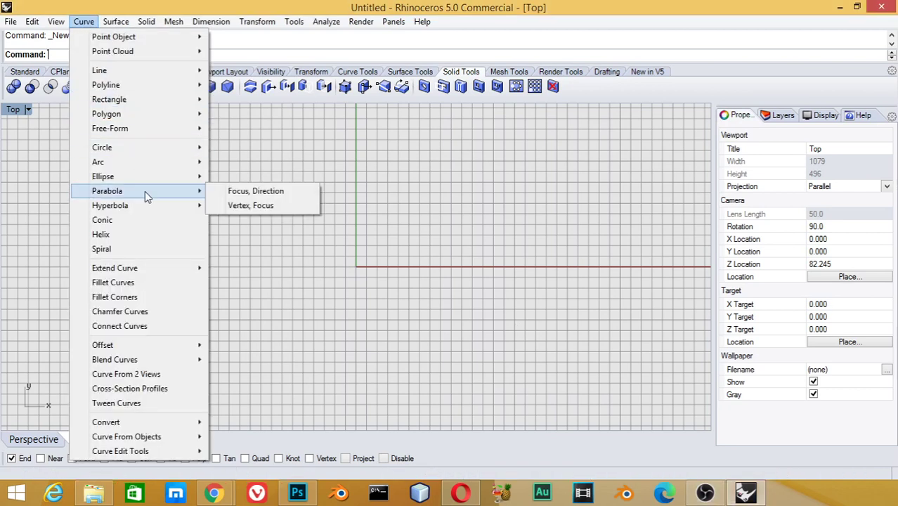
pyautogui.moveTo(109, 99)
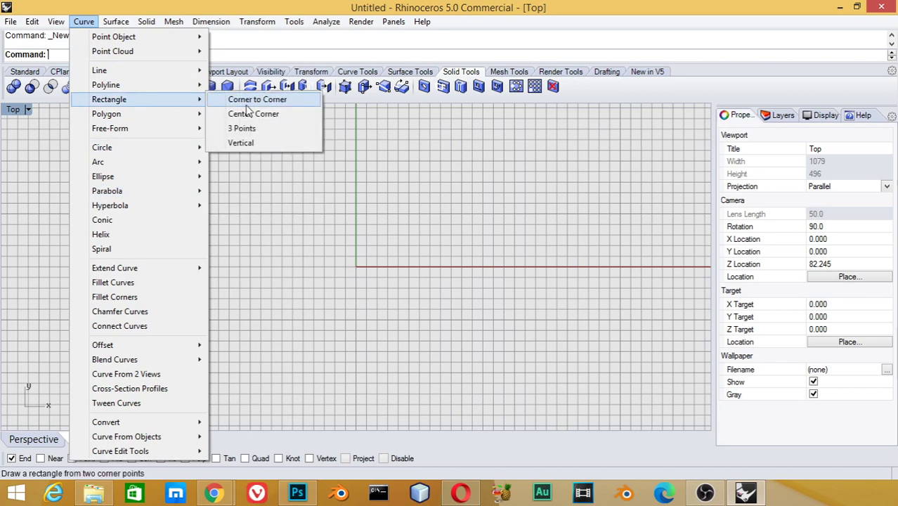
pyautogui.click(251, 114)
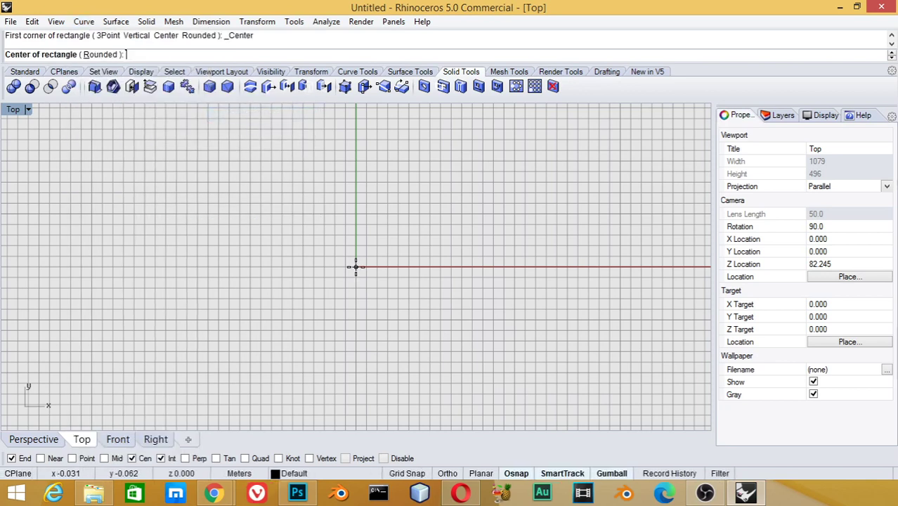
pyautogui.write('0')
pyautogui.press('Return')
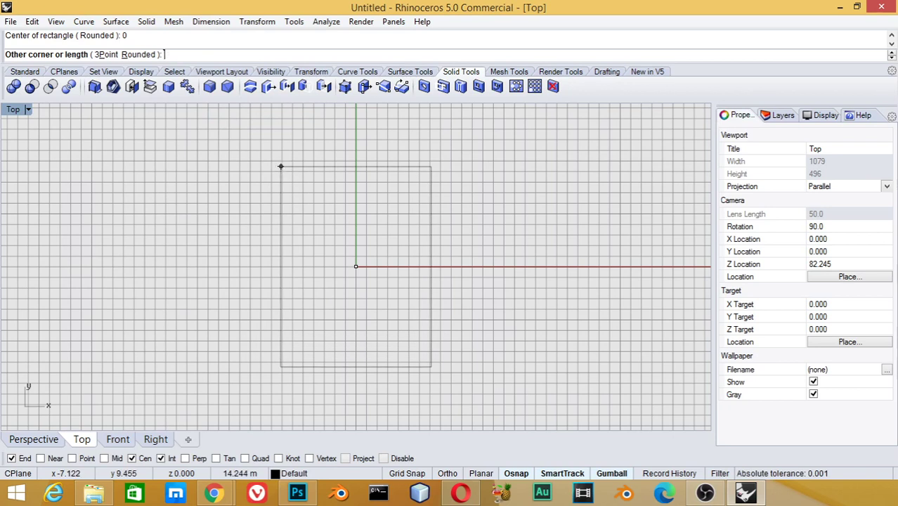
pyautogui.write('r')
pyautogui.press('Return')
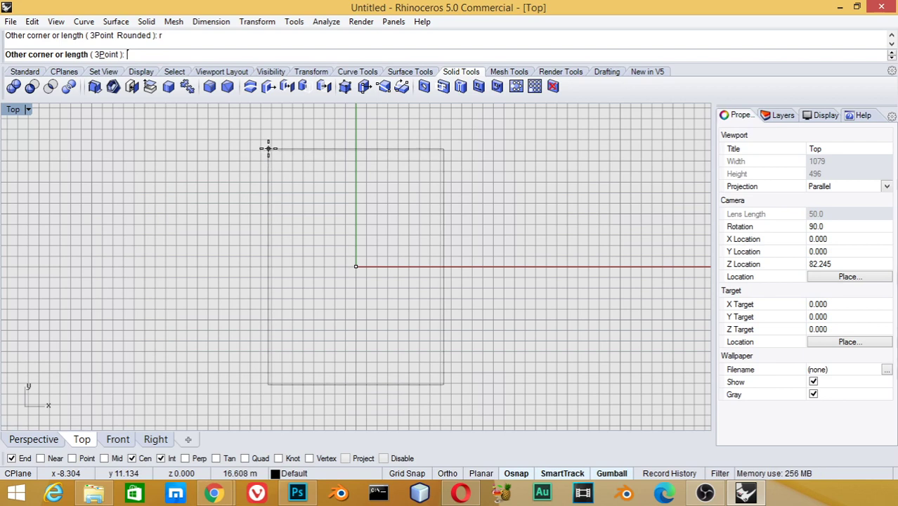
pyautogui.click(258, 128)
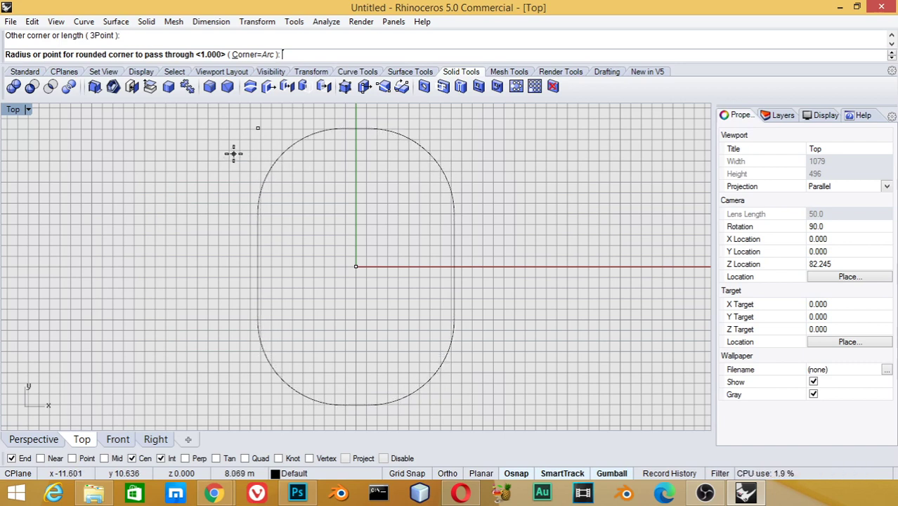
pyautogui.click(234, 153)
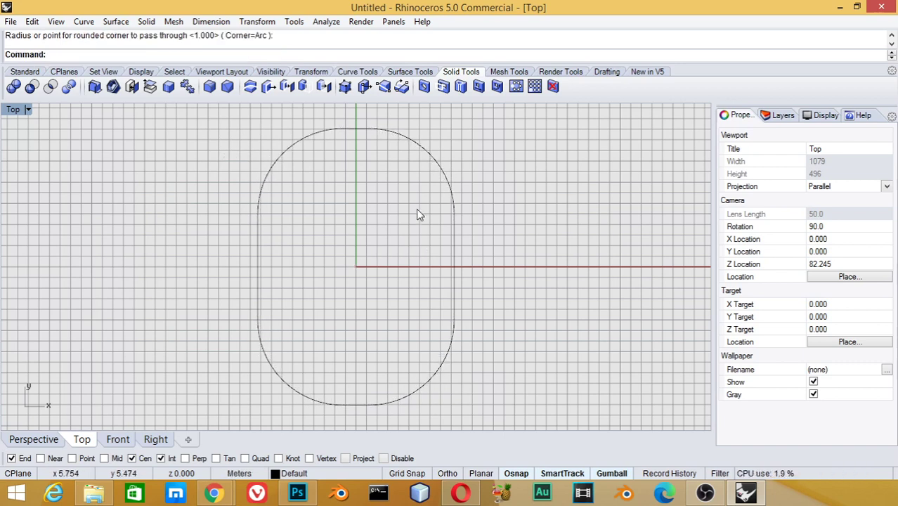
pyautogui.click(446, 181)
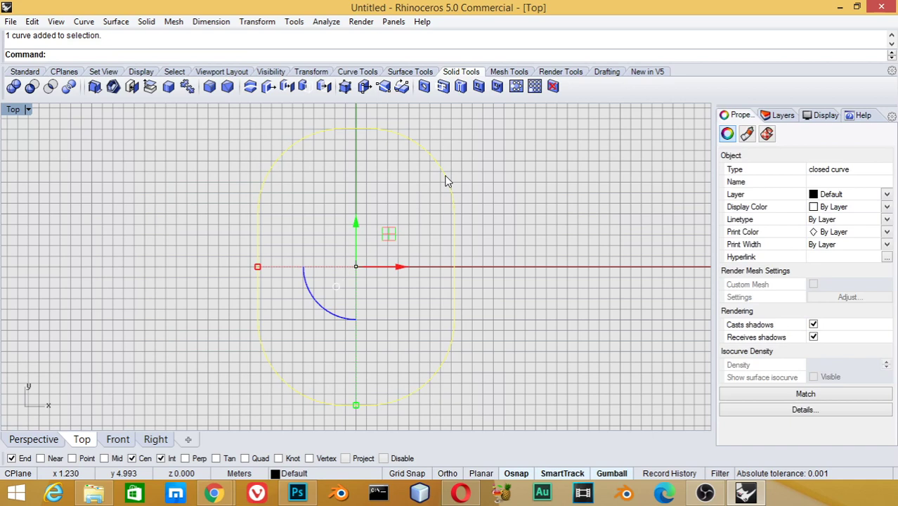
# Step: Offset the rounded rectangle 3 units outward into a larger closed outline
pyautogui.write('Ofset')
pyautogui.press('Return')
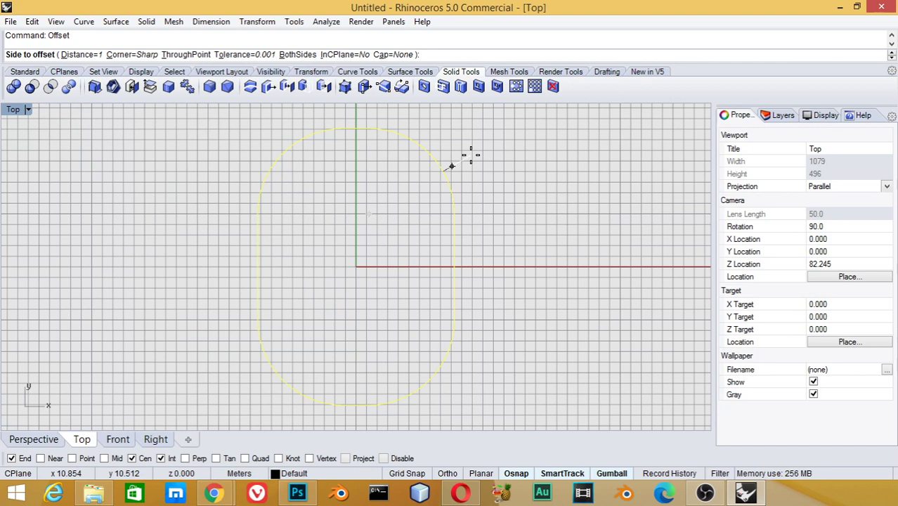
pyautogui.press('Return')
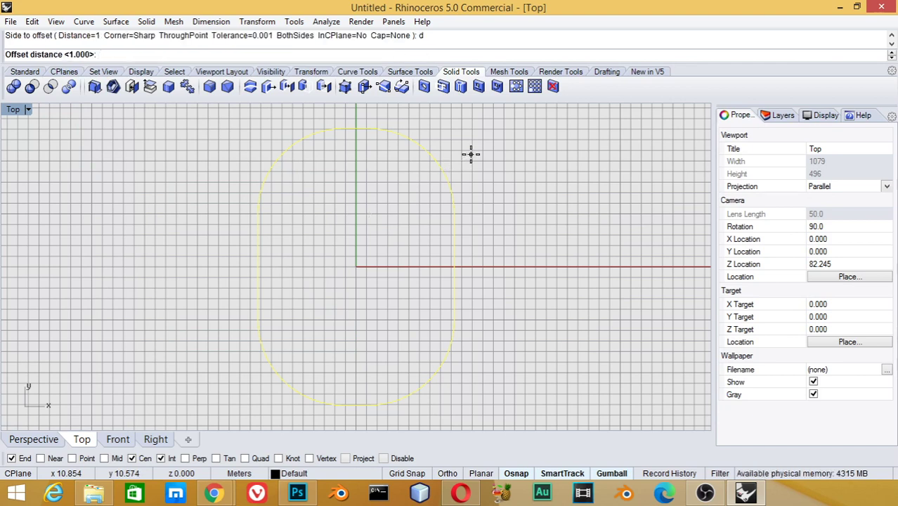
pyautogui.write('5')
pyautogui.press('Return')
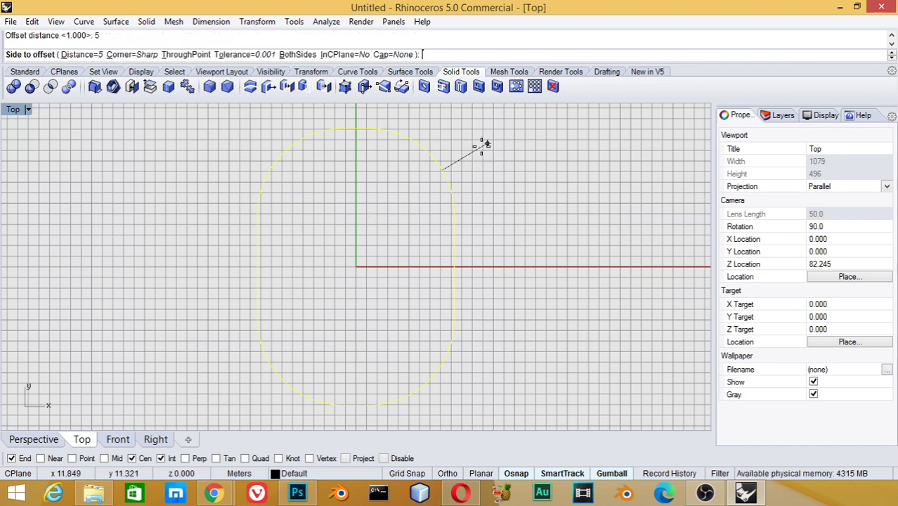
pyautogui.write('d')
pyautogui.press('Return')
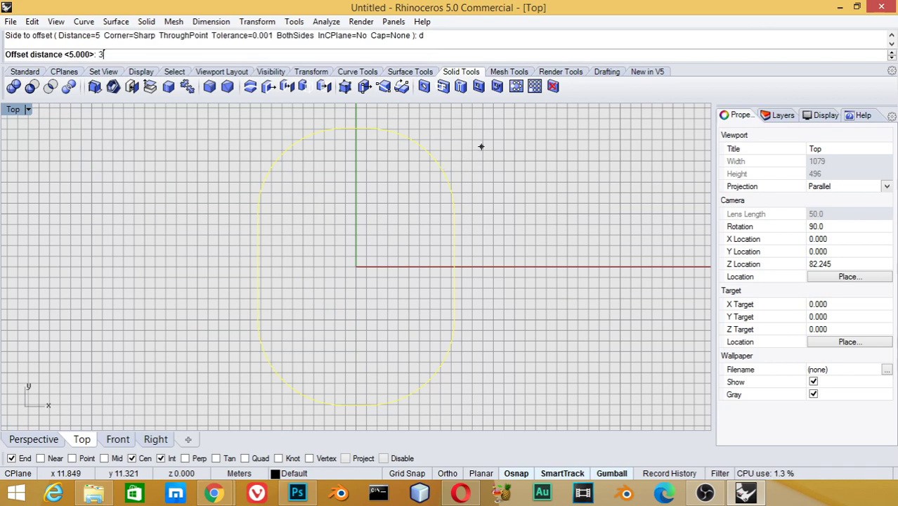
pyautogui.press('Return')
pyautogui.click(483, 146)
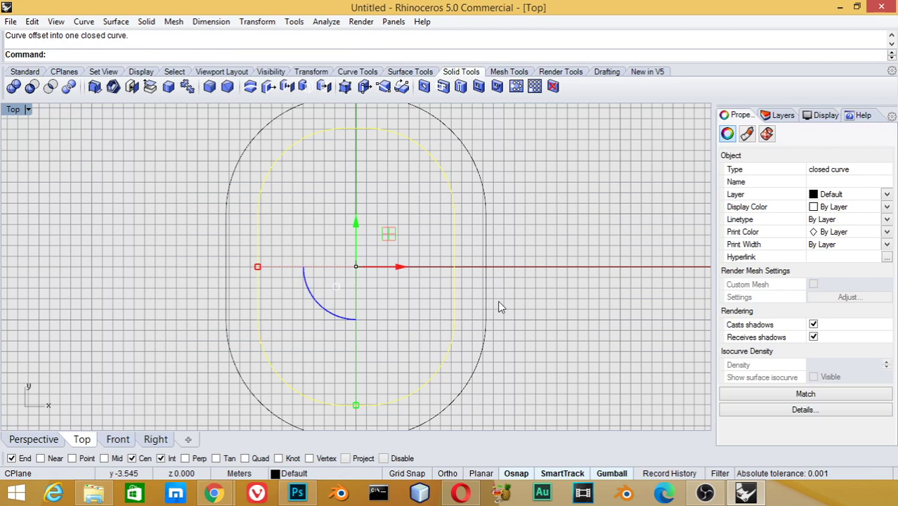
# Step: In a maximized Perspective view, extrude the outer outline straight up, one side only, into a wall
pyautogui.doubleClick(14, 110)
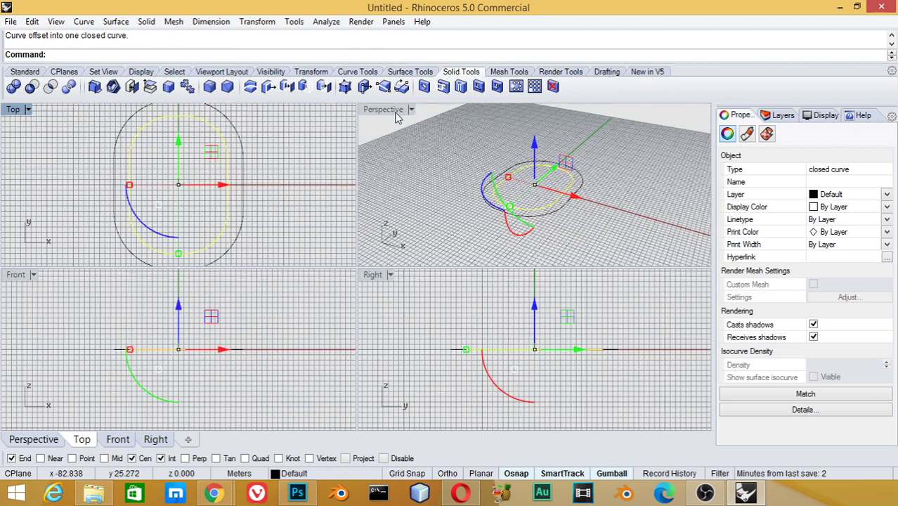
pyautogui.doubleClick(392, 110)
pyautogui.scroll(3, 464, 232)
pyautogui.click(425, 322)
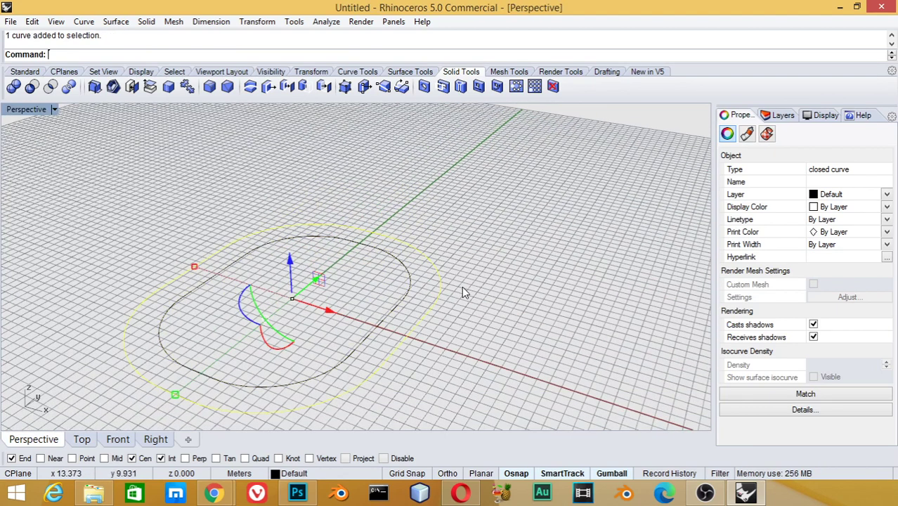
pyautogui.click(84, 23)
pyautogui.click(85, 22)
pyautogui.click(116, 21)
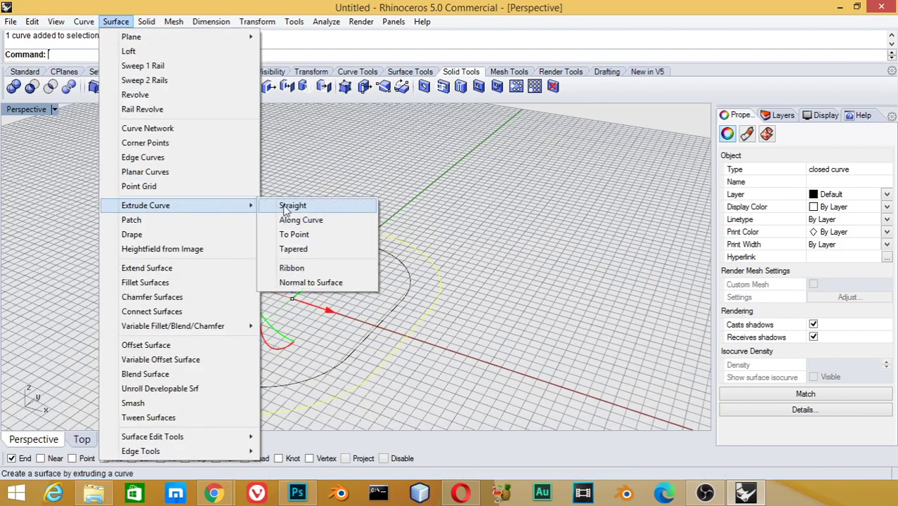
pyautogui.moveTo(145, 205)
pyautogui.click(294, 204)
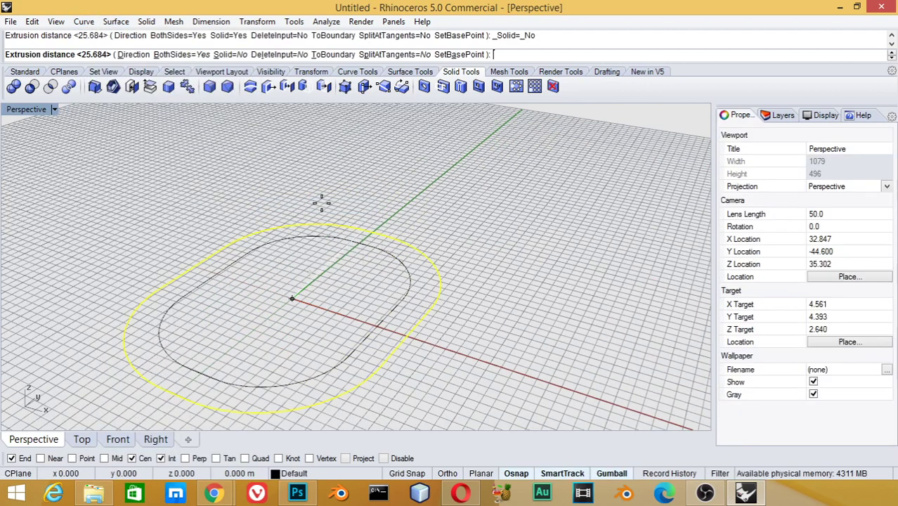
pyautogui.click(176, 54)
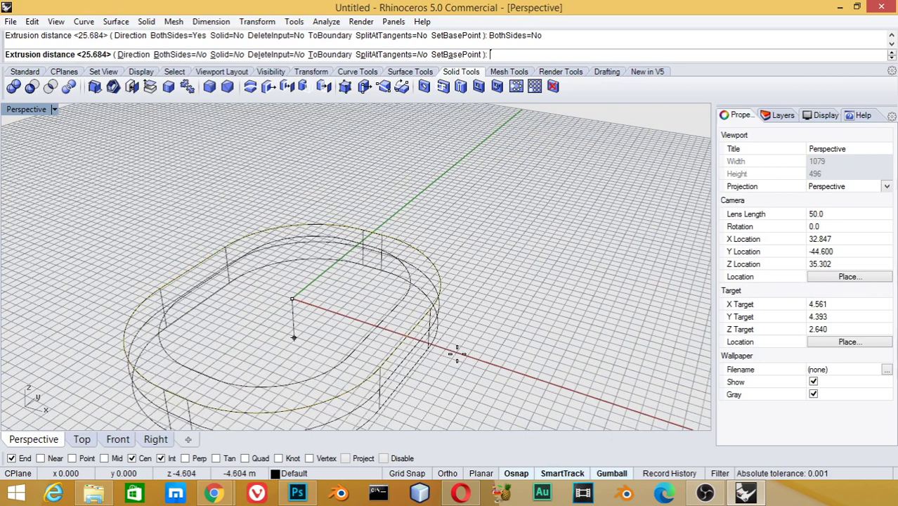
pyautogui.click(457, 352)
pyautogui.scroll(2, 411, 327)
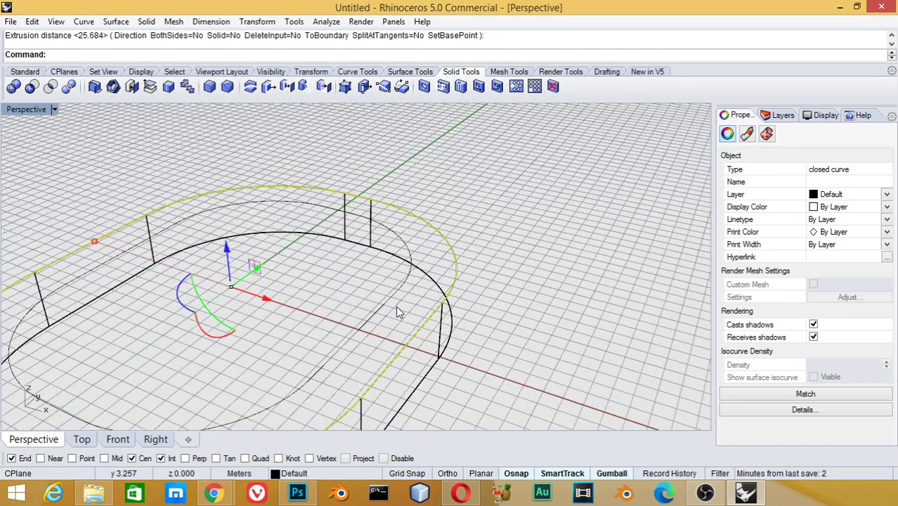
# Step: Extrude the inner outline straight up, snapping its height to the outer wall's top
pyautogui.click(397, 307)
pyautogui.press('Return')
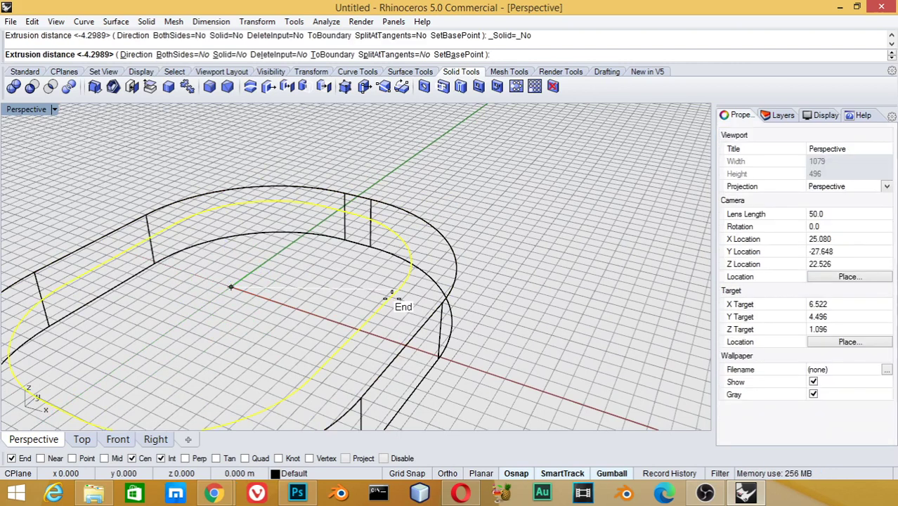
pyautogui.click(355, 289)
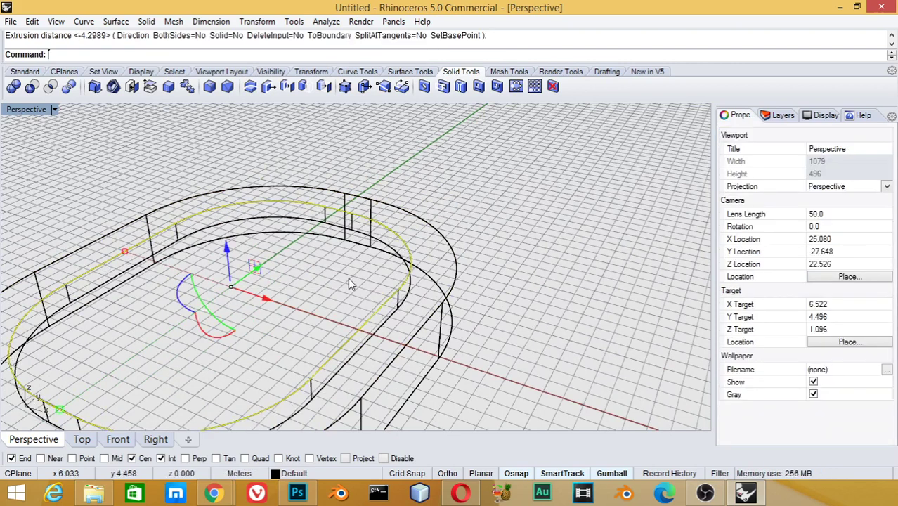
pyautogui.click(529, 315)
pyautogui.click(450, 299)
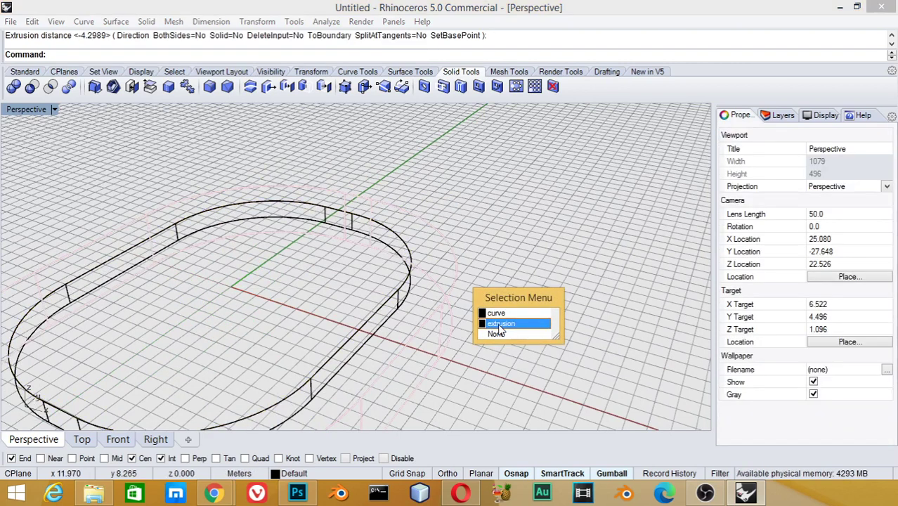
pyautogui.click(496, 313)
pyautogui.click(442, 270)
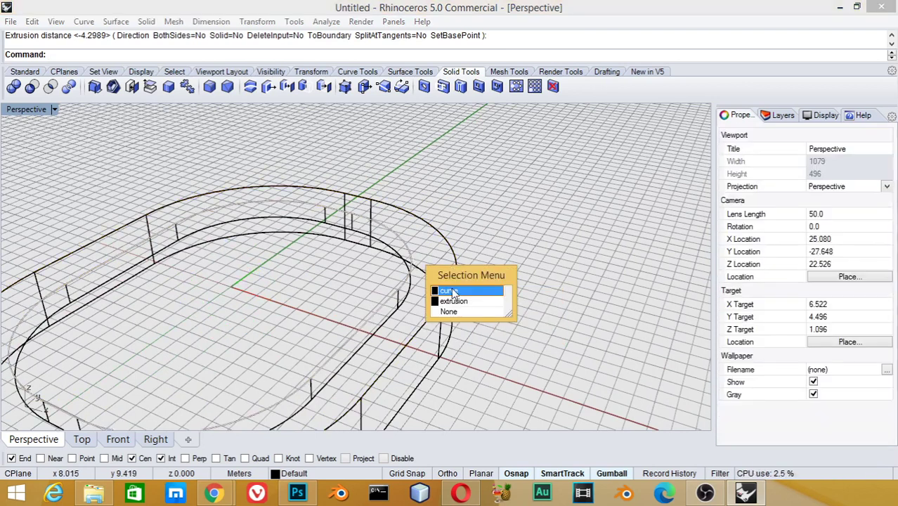
pyautogui.click(450, 290)
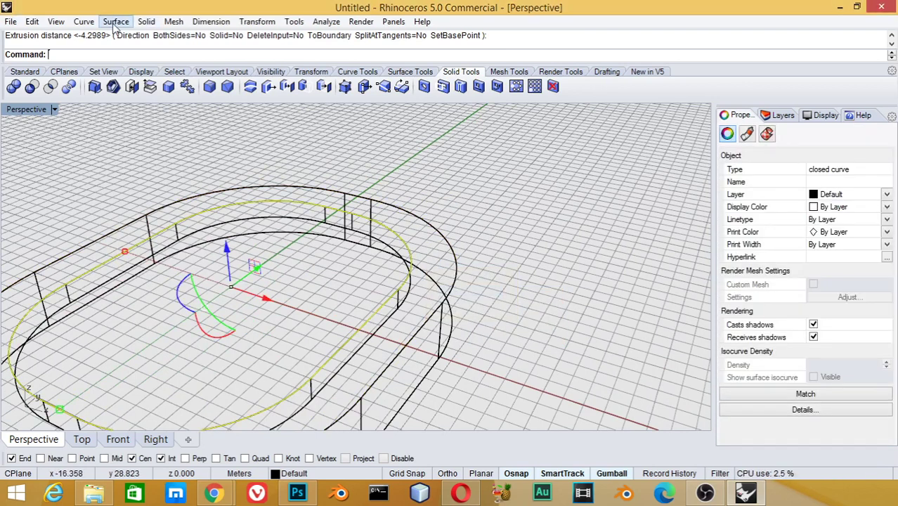
pyautogui.click(116, 22)
pyautogui.click(113, 25)
pyautogui.press('Escape')
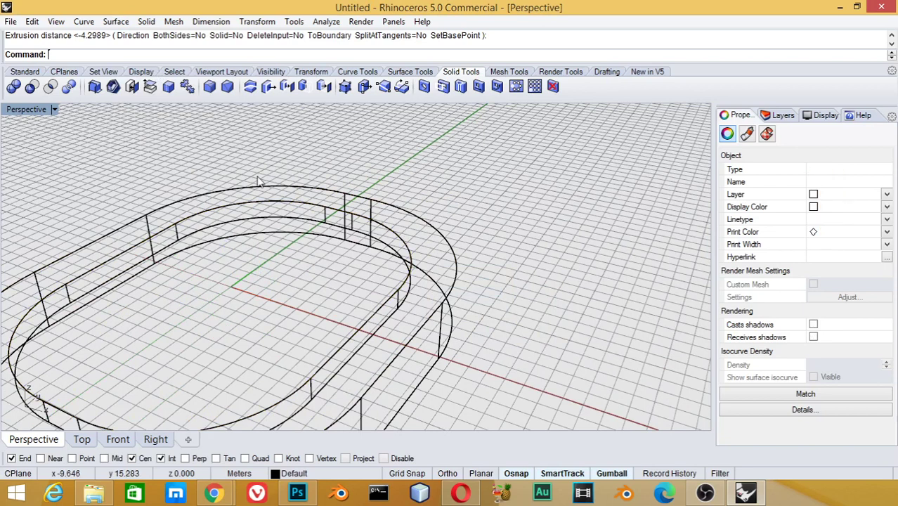
pyautogui.click(116, 22)
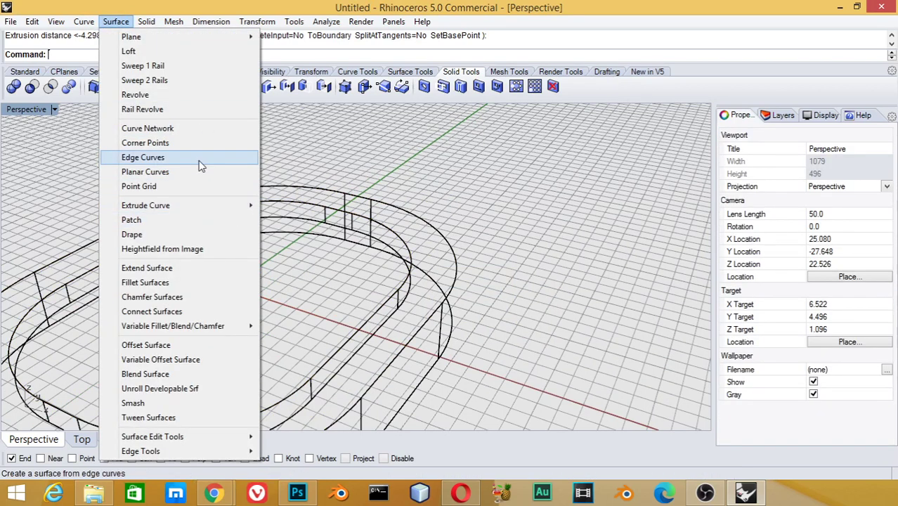
# Step: Make a planar ring surface between the inner and outer top curves, then shade the Perspective view
pyautogui.click(187, 178)
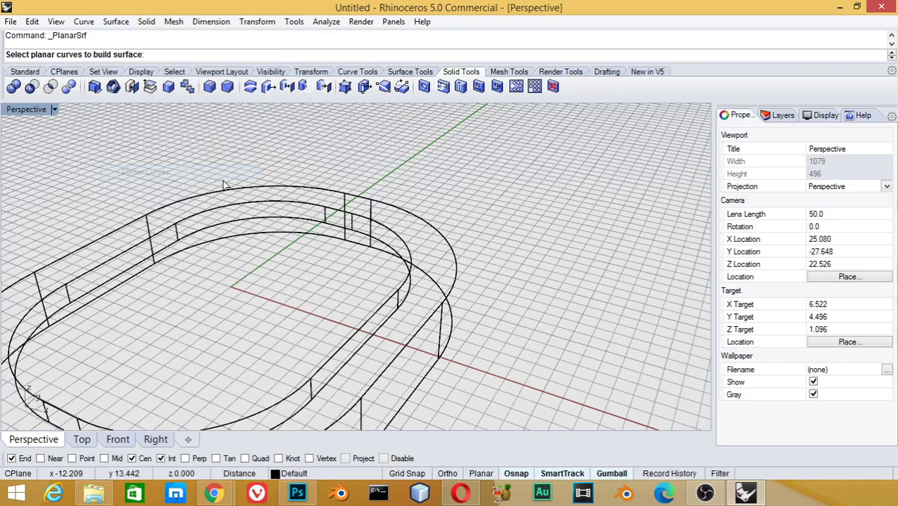
pyautogui.click(406, 259)
pyautogui.click(430, 278)
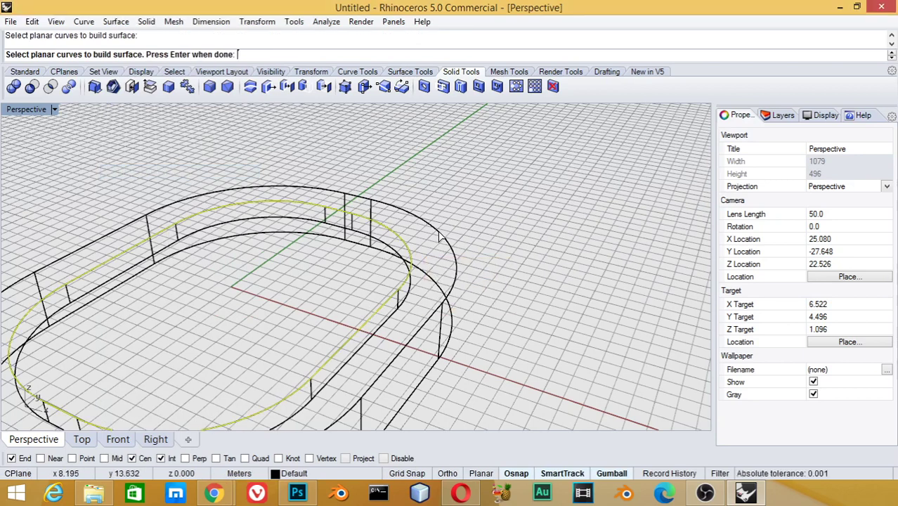
pyautogui.click(452, 239)
pyautogui.click(469, 263)
pyautogui.press('Return')
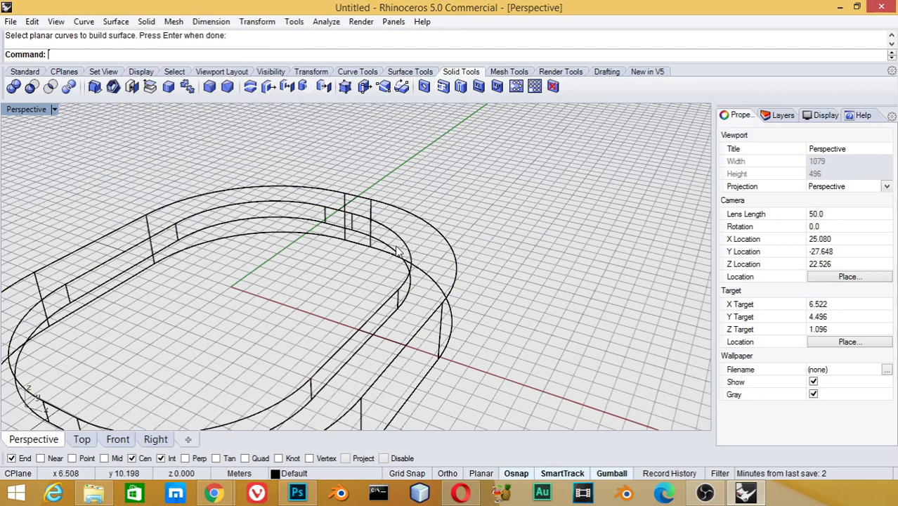
pyautogui.click(54, 109)
pyautogui.click(98, 105)
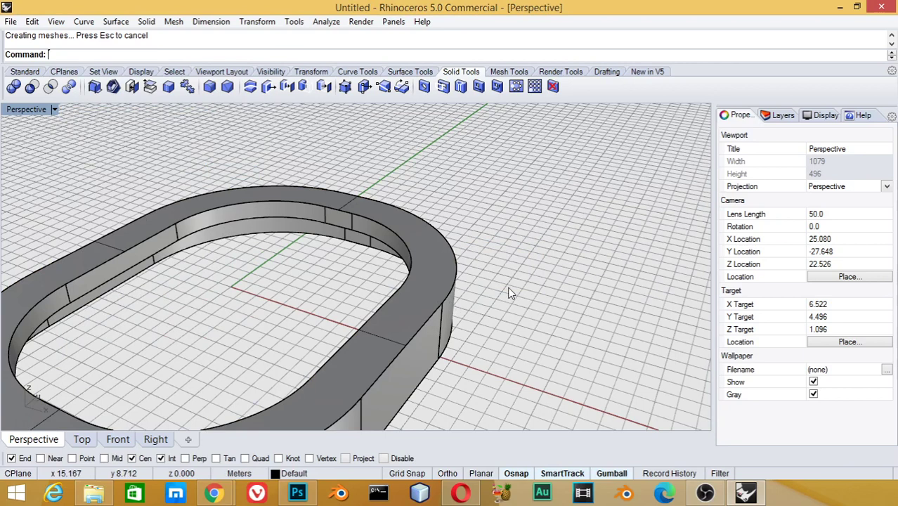
# Step: Build a planar floor surface from the inner wall's six bottom edge segments
pyautogui.click(432, 289)
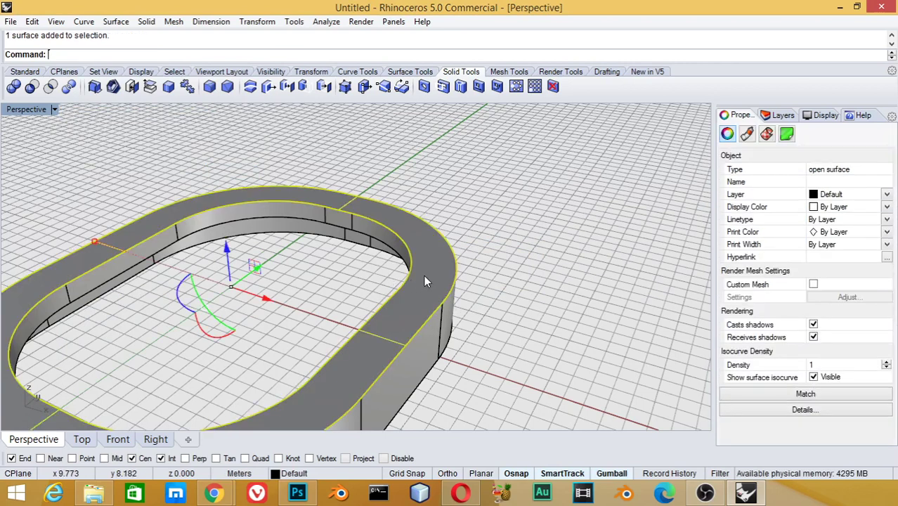
pyautogui.click(426, 353)
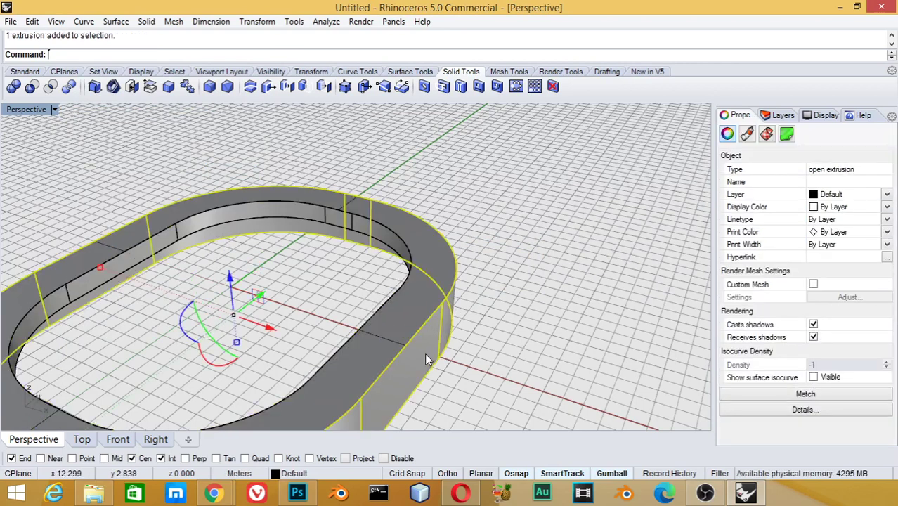
pyautogui.click(378, 242)
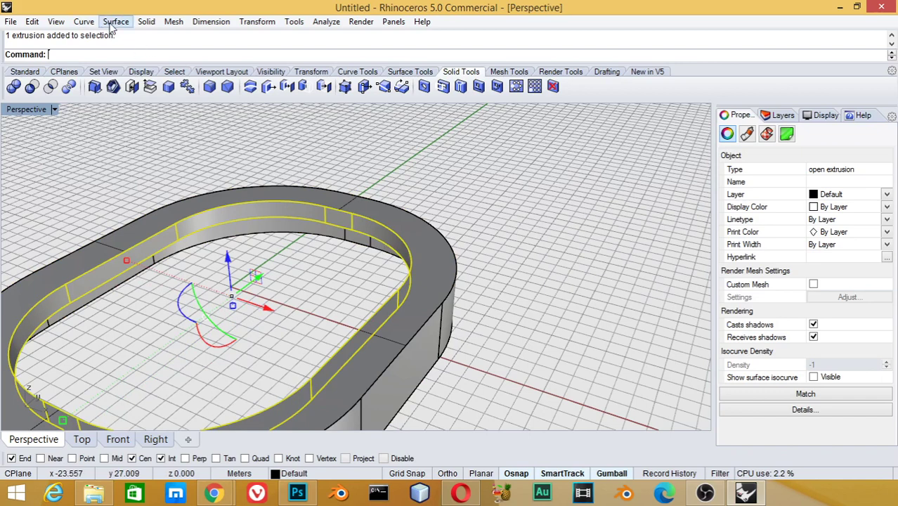
pyautogui.click(116, 22)
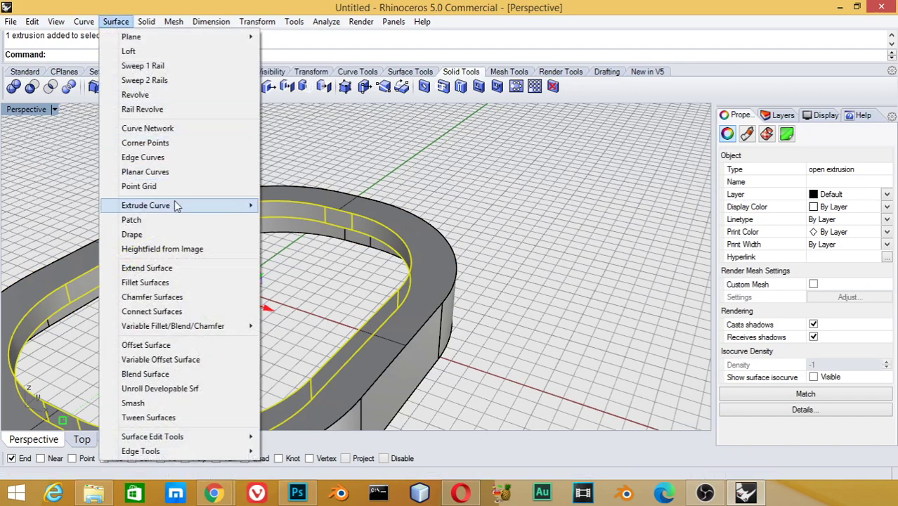
pyautogui.click(169, 173)
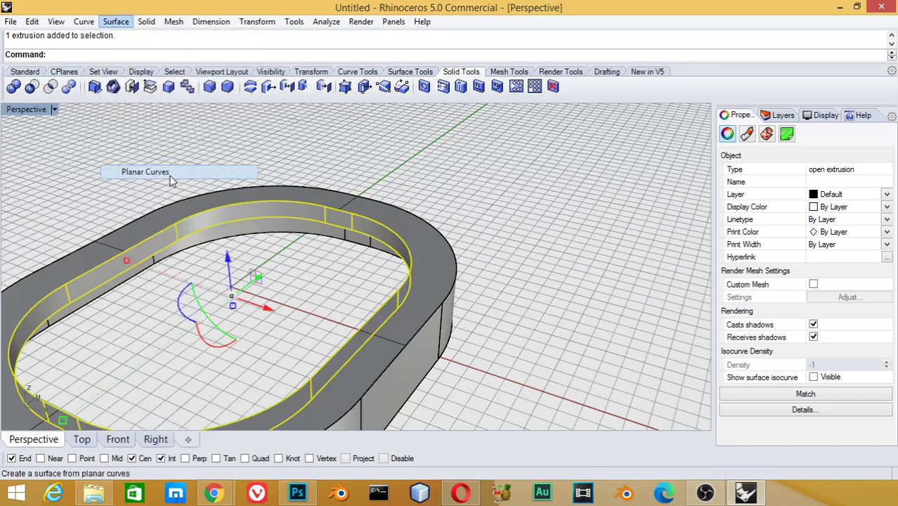
pyautogui.click(285, 215)
pyautogui.click(359, 235)
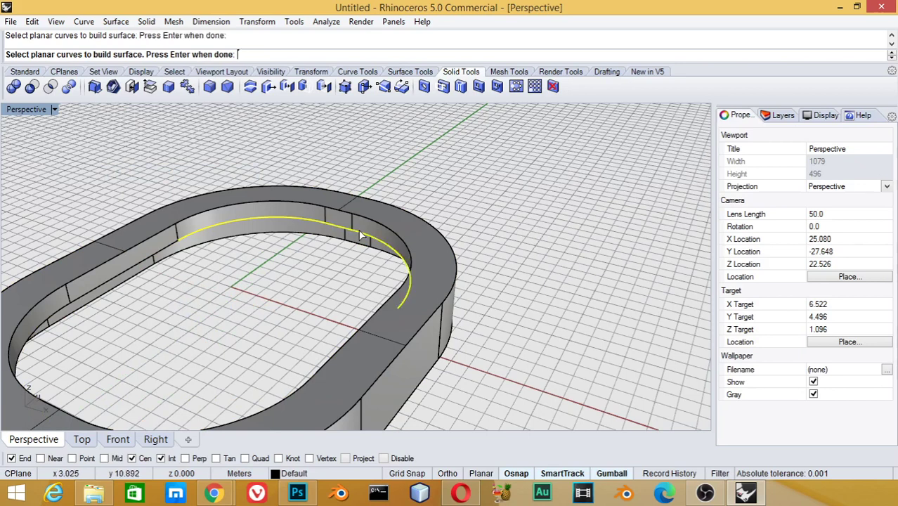
pyautogui.click(124, 285)
pyautogui.moveTo(181, 311)
pyautogui.mouseDown(button='right')
pyautogui.moveTo(293, 315)
pyautogui.moveTo(398, 298)
pyautogui.moveTo(514, 260)
pyautogui.mouseUp(button='right')
pyautogui.click(410, 291)
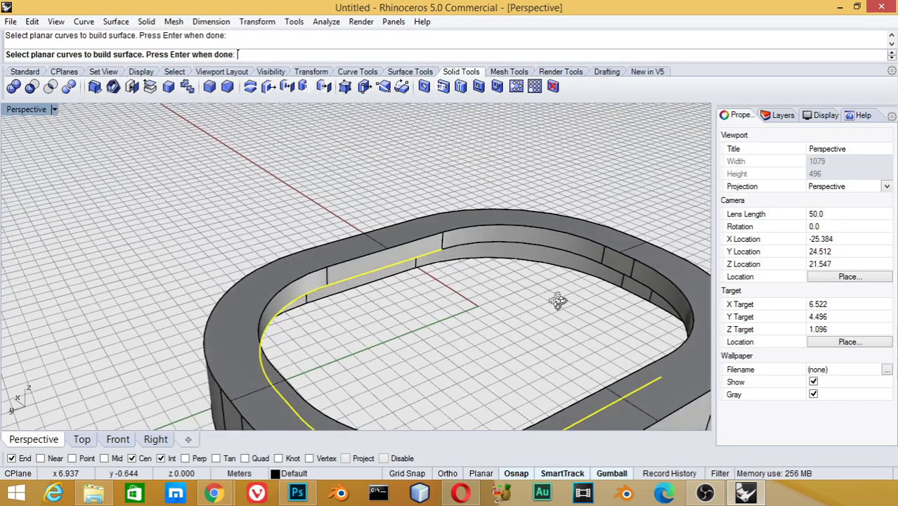
pyautogui.click(501, 225)
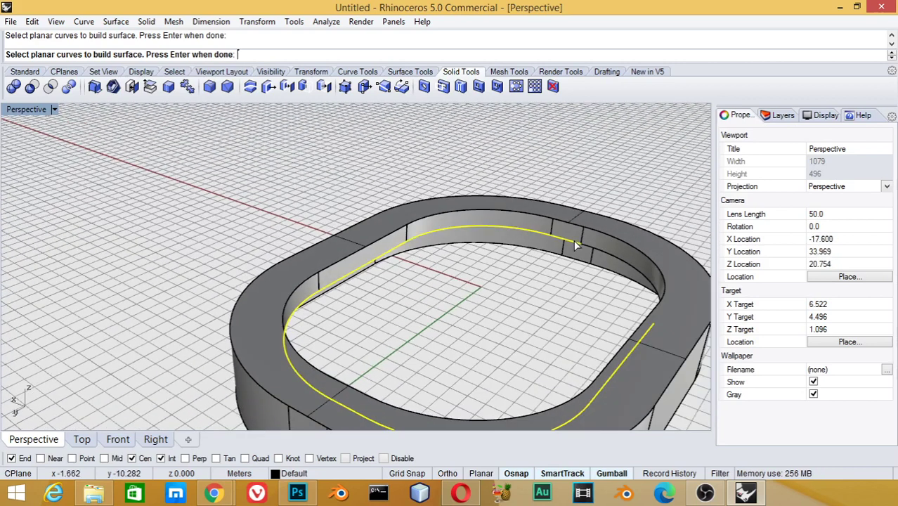
pyautogui.click(610, 258)
pyautogui.moveTo(566, 256); pyautogui.dragTo(617, 272, button='right')
pyautogui.press('Return')
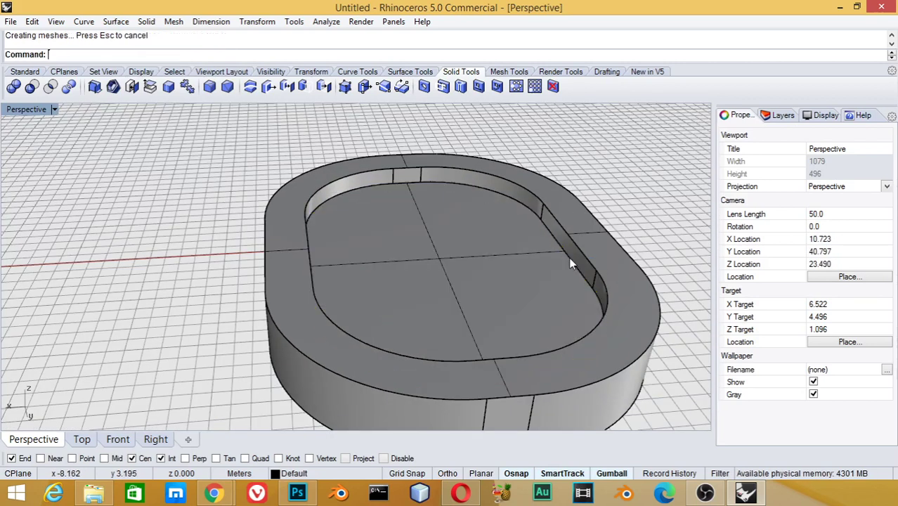
# Step: Select the wall extrusions and rim surface and start the Join command on them
pyautogui.moveTo(441, 298)
pyautogui.mouseDown(button='right')
pyautogui.moveTo(461, 245)
pyautogui.moveTo(425, 371)
pyautogui.mouseUp(button='right')
pyautogui.click(422, 368)
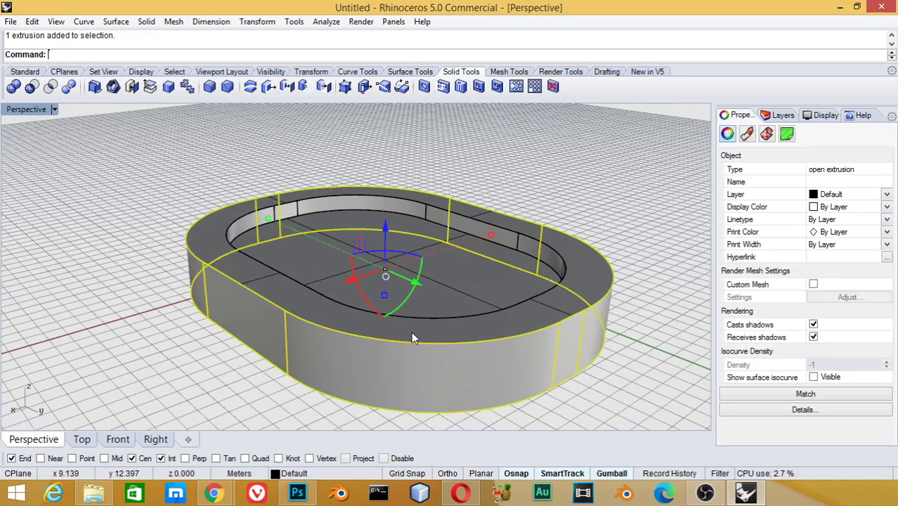
pyautogui.moveTo(327, 248); pyautogui.dragTo(377, 221, button='right')
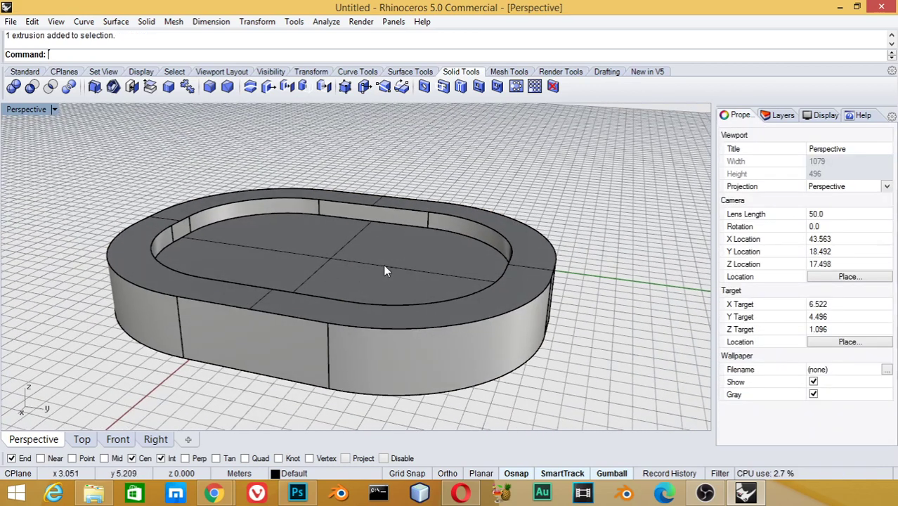
pyautogui.click(493, 220)
pyautogui.click(495, 236)
pyautogui.click(534, 254)
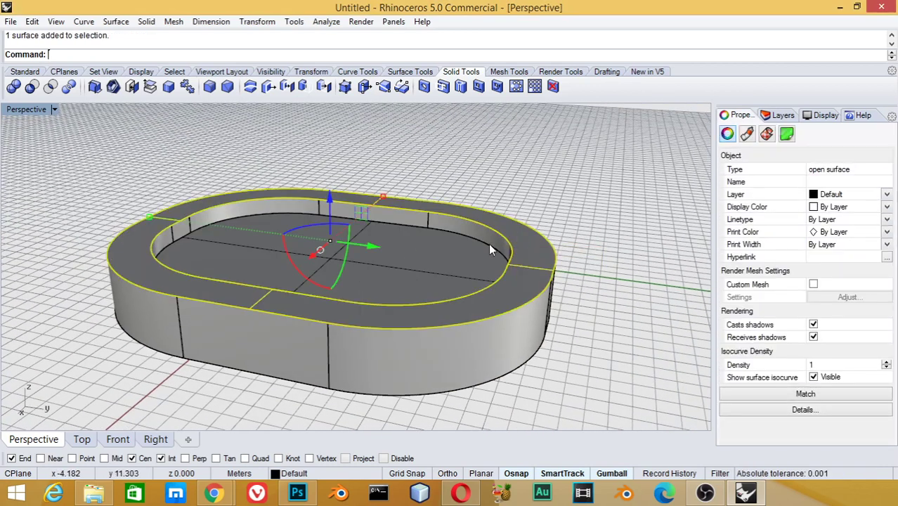
pyautogui.click(453, 268)
pyautogui.click(477, 230)
pyautogui.click(511, 230)
pyautogui.click(544, 283)
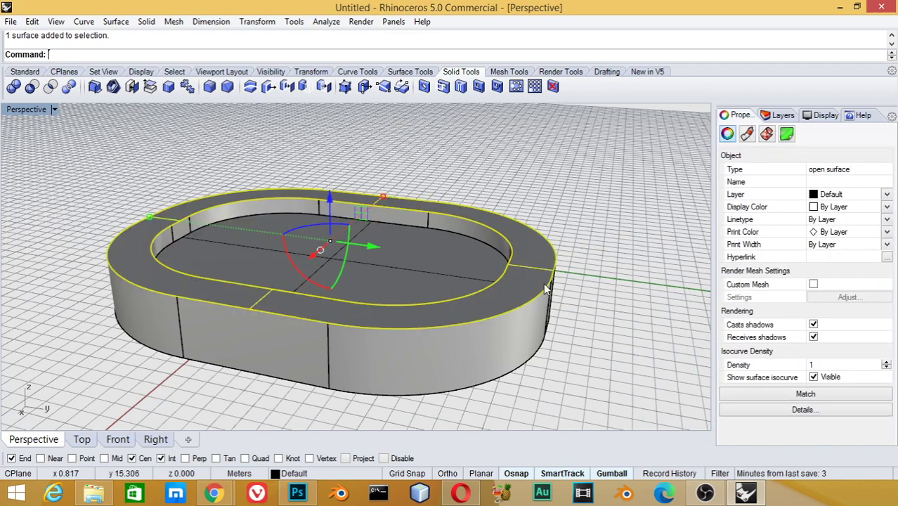
pyautogui.click(522, 345)
pyautogui.middleClick(353, 183)
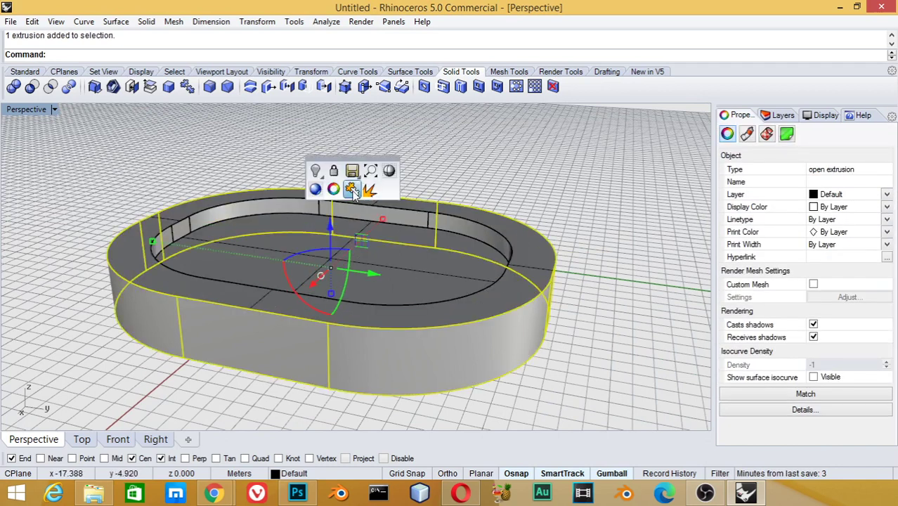
pyautogui.click(355, 184)
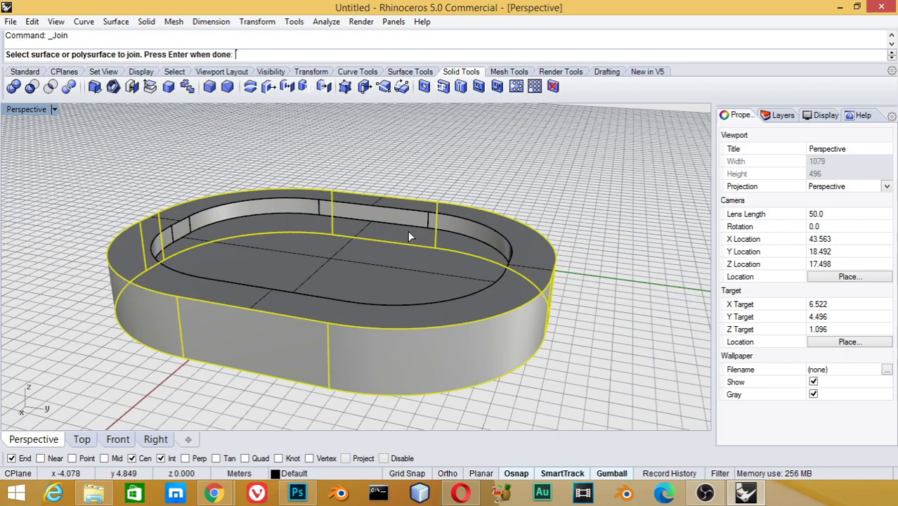
# Step: Add the inner wall and floor to the join, forming one open polysurface, and reselect it
pyautogui.middleClick(368, 171)
pyautogui.click(367, 179)
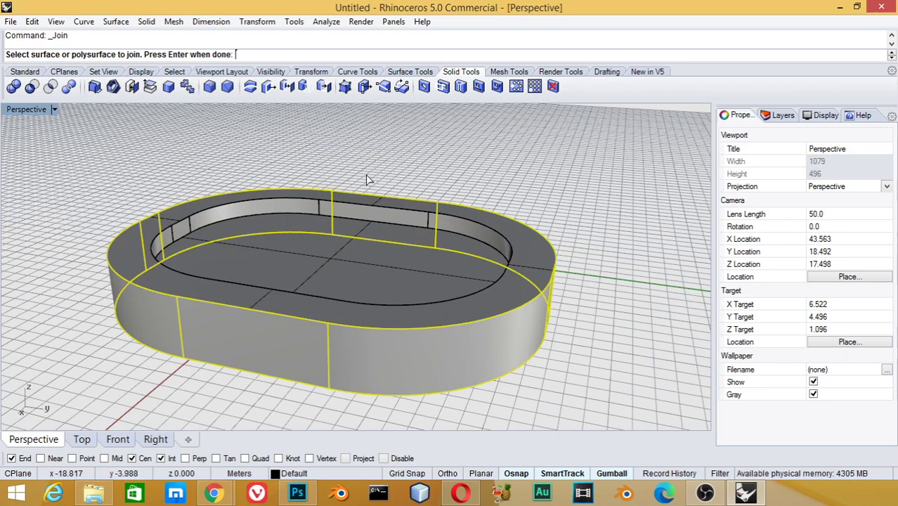
pyautogui.click(416, 311)
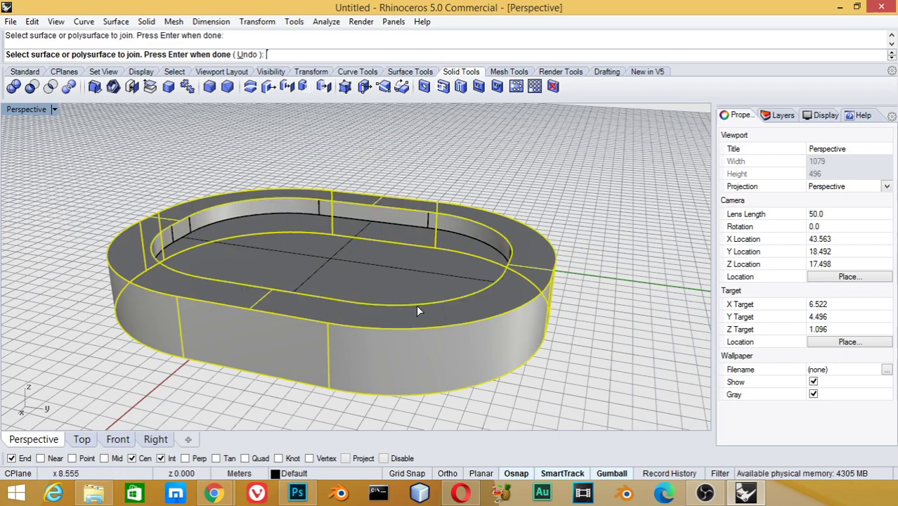
pyautogui.click(457, 224)
pyautogui.click(399, 278)
pyautogui.press('Return')
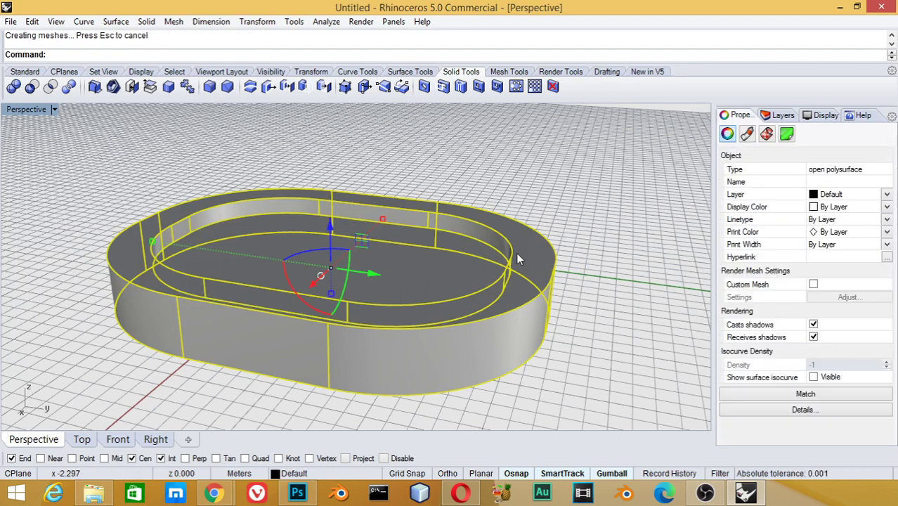
pyautogui.click(555, 253)
pyautogui.click(517, 327)
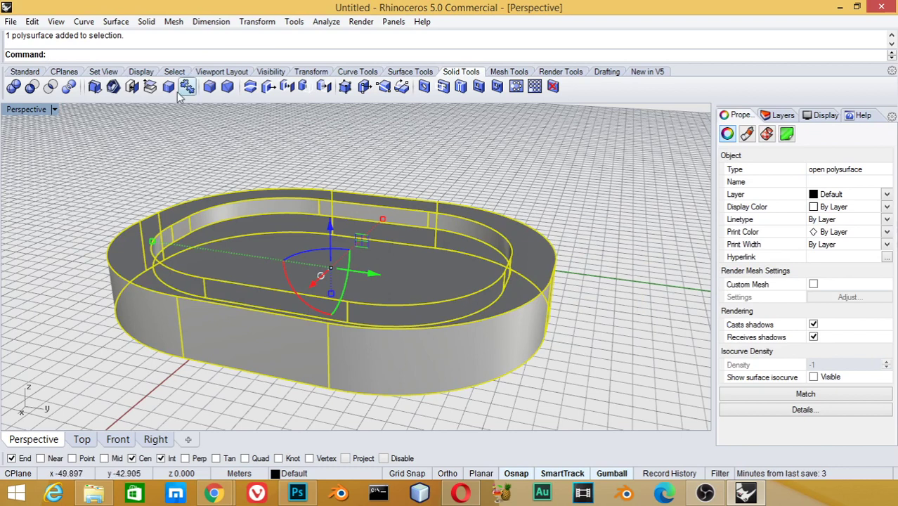
pyautogui.click(144, 22)
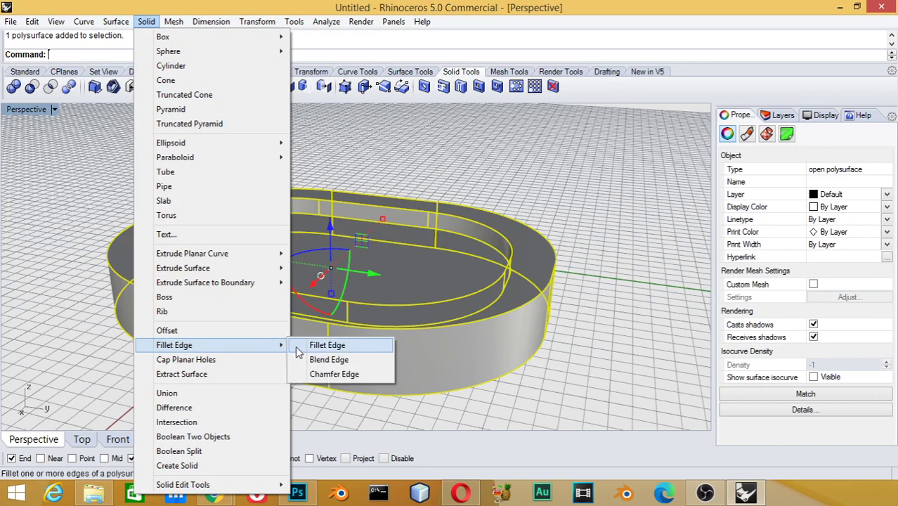
# Step: Fillet all the rim's outer top edges around the tray with radius 3
pyautogui.moveTo(173, 345)
pyautogui.click(327, 345)
pyautogui.click(427, 328)
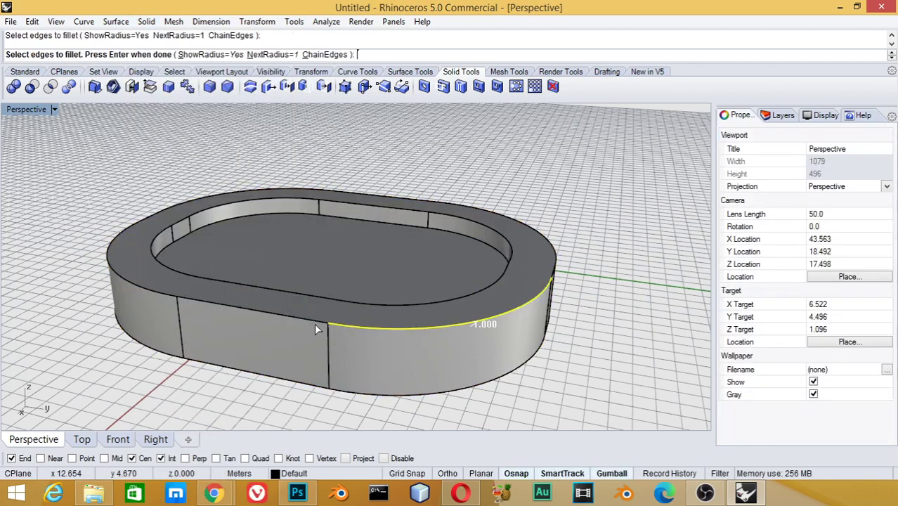
pyautogui.click(274, 315)
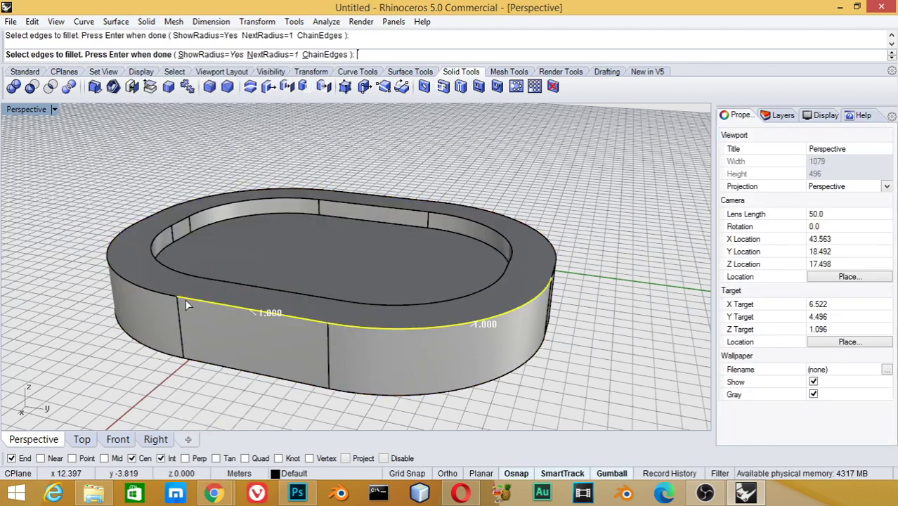
pyautogui.click(143, 276)
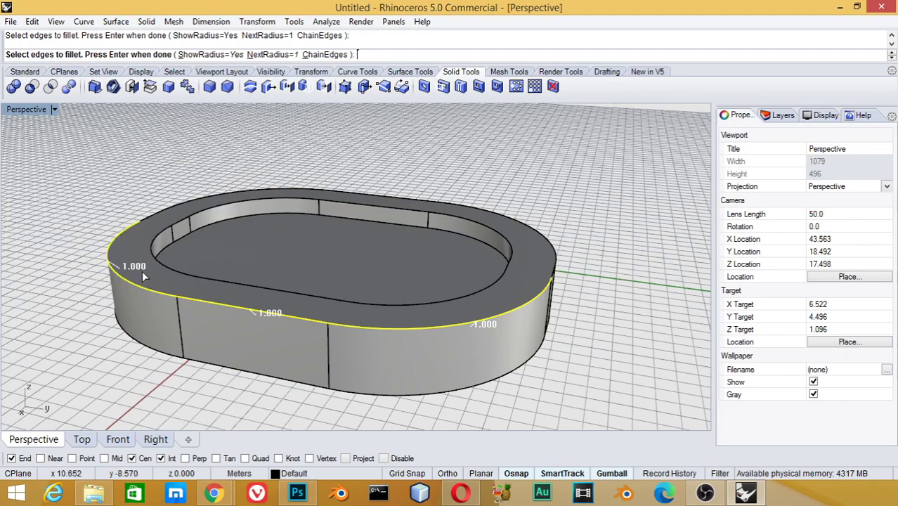
pyautogui.click(191, 202)
pyautogui.click(165, 213)
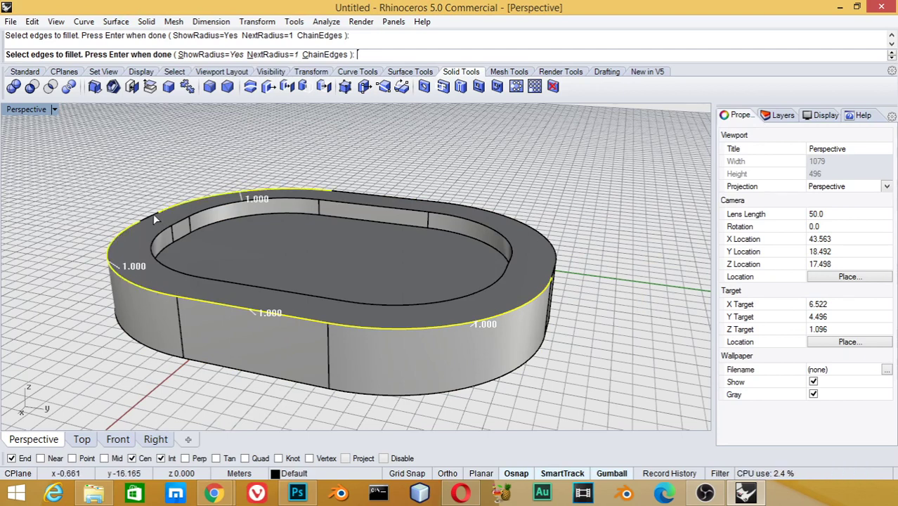
pyautogui.click(397, 195)
pyautogui.click(553, 258)
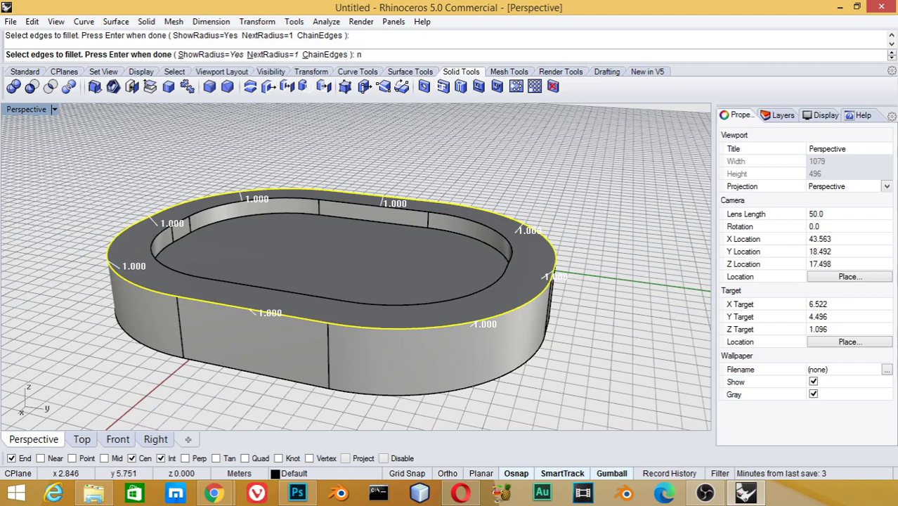
pyautogui.press('Return')
pyautogui.press('Return')
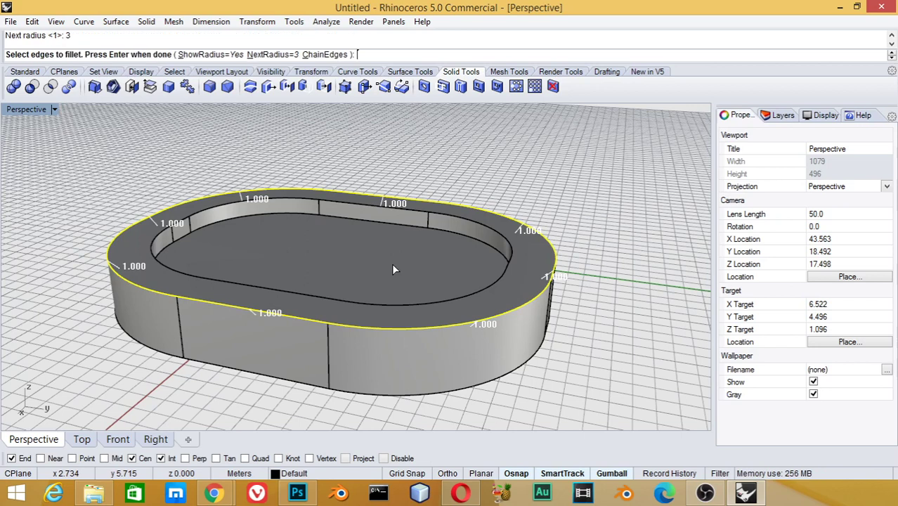
pyautogui.press('Return')
pyautogui.press('Return')
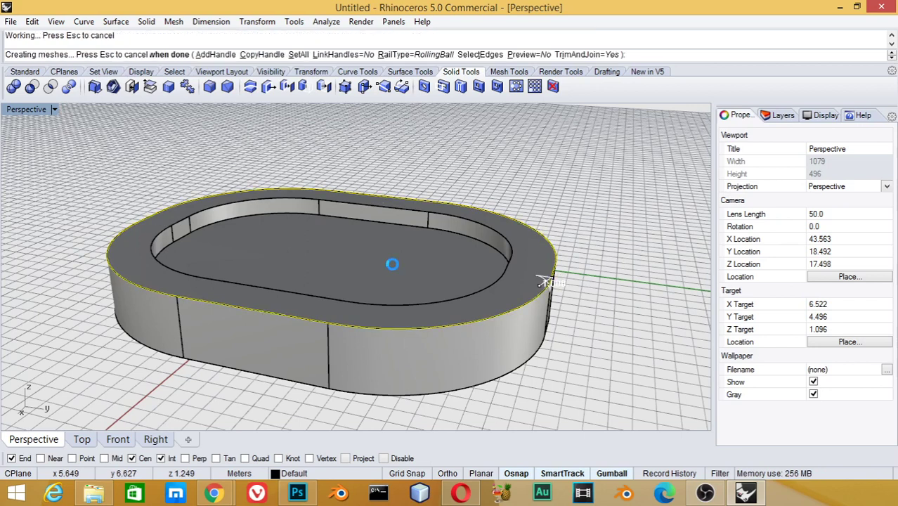
pyautogui.click(561, 269)
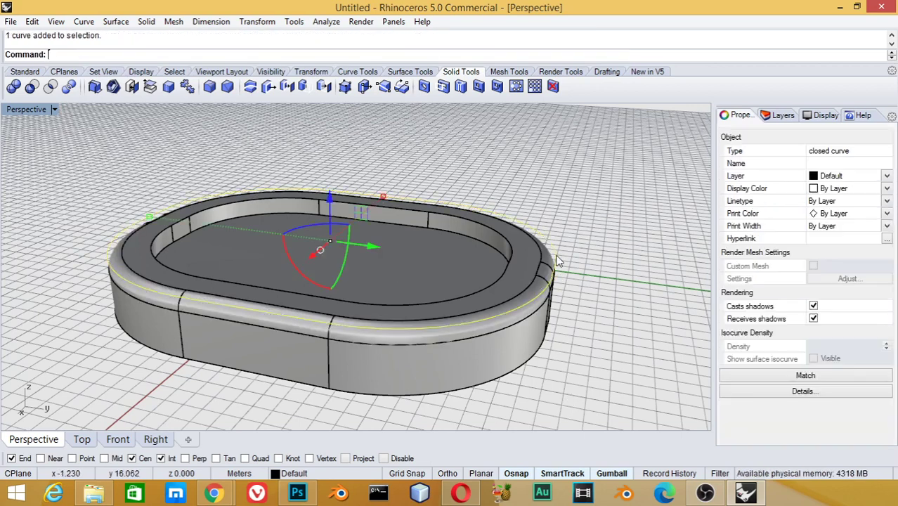
# Step: Delete the leftover outline curve and chain-select the rim's inner top edge for a fillet
pyautogui.press('Delete')
pyautogui.moveTo(560, 269)
pyautogui.mouseDown(button='right')
pyautogui.moveTo(528, 315)
pyautogui.moveTo(315, 195)
pyautogui.mouseUp(button='right')
pyautogui.click(146, 21)
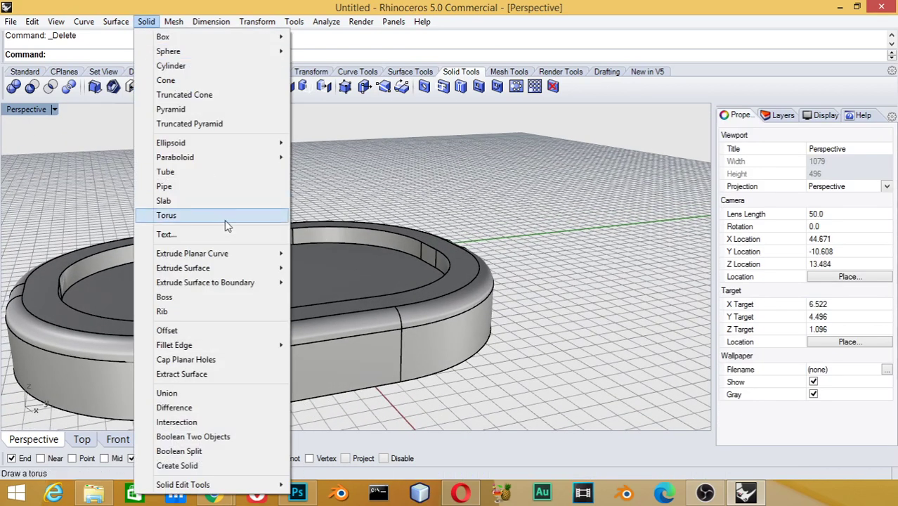
pyautogui.moveTo(184, 345)
pyautogui.click(309, 345)
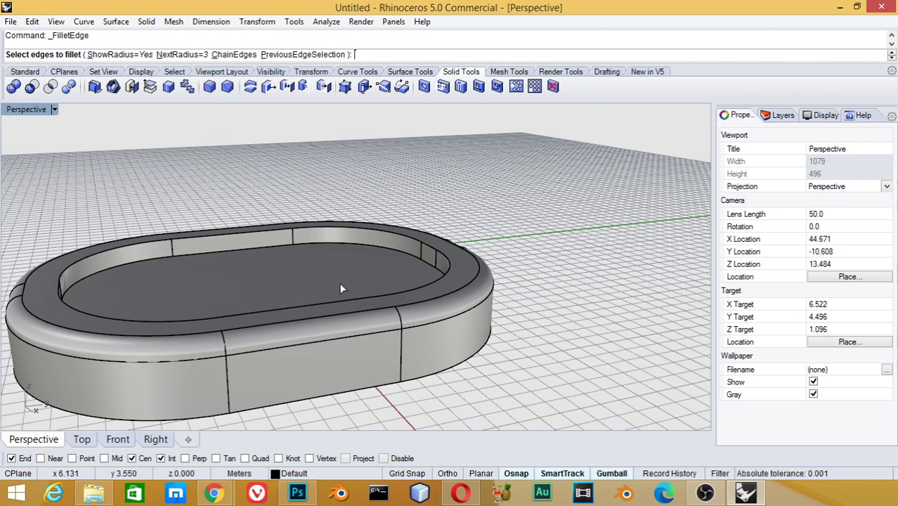
pyautogui.write('c')
pyautogui.press('Return')
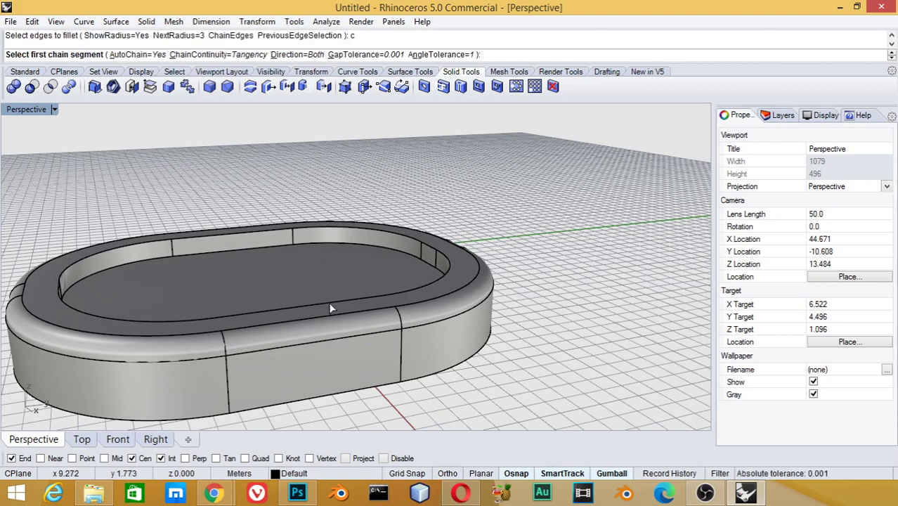
pyautogui.click(429, 284)
pyautogui.press('Return')
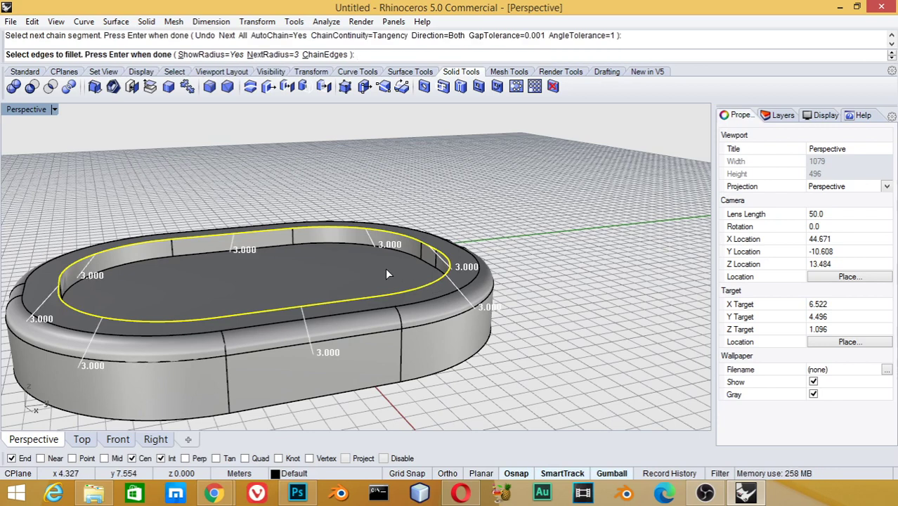
# Step: Try a radius 1 fillet on that inner top edge, then undo it
pyautogui.write('n')
pyautogui.press('Return')
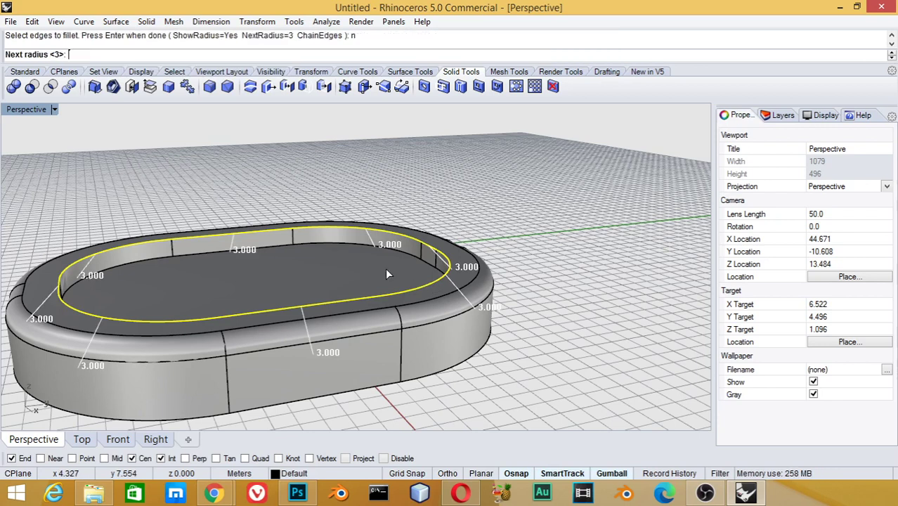
pyautogui.write('1')
pyautogui.press('Return')
pyautogui.press('Return')
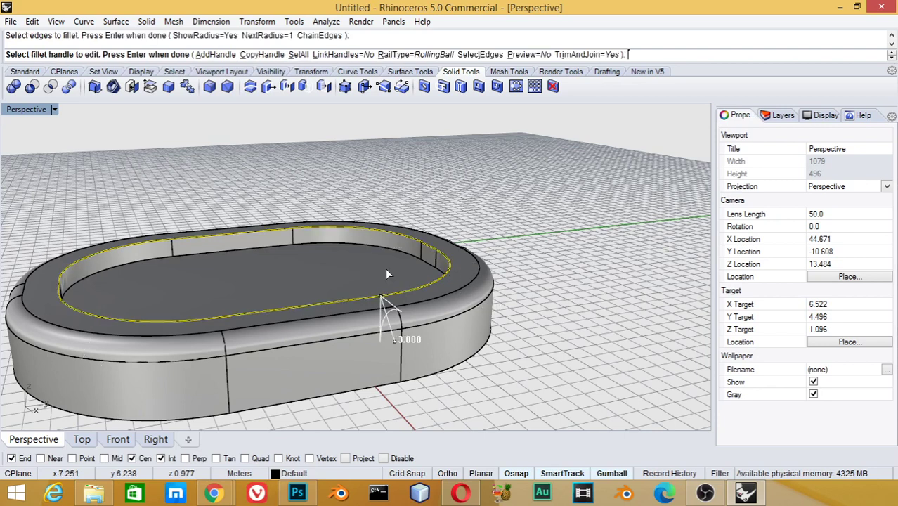
pyautogui.press('Return')
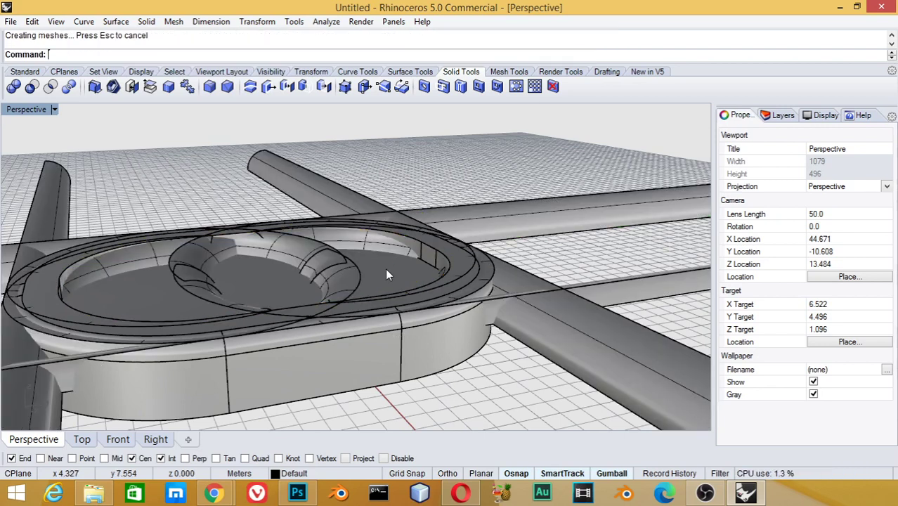
pyautogui.hotkey('ctrl', 'z')
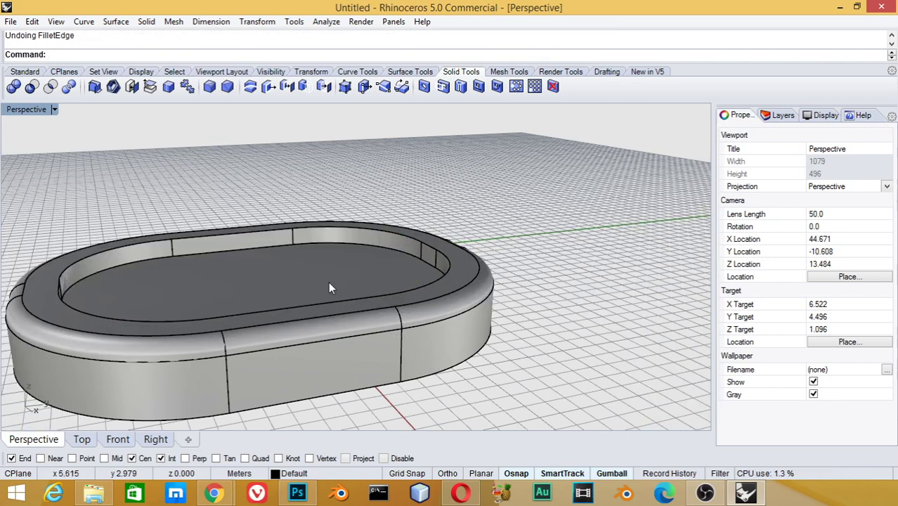
pyautogui.moveTo(330, 284); pyautogui.dragTo(394, 287, button='right')
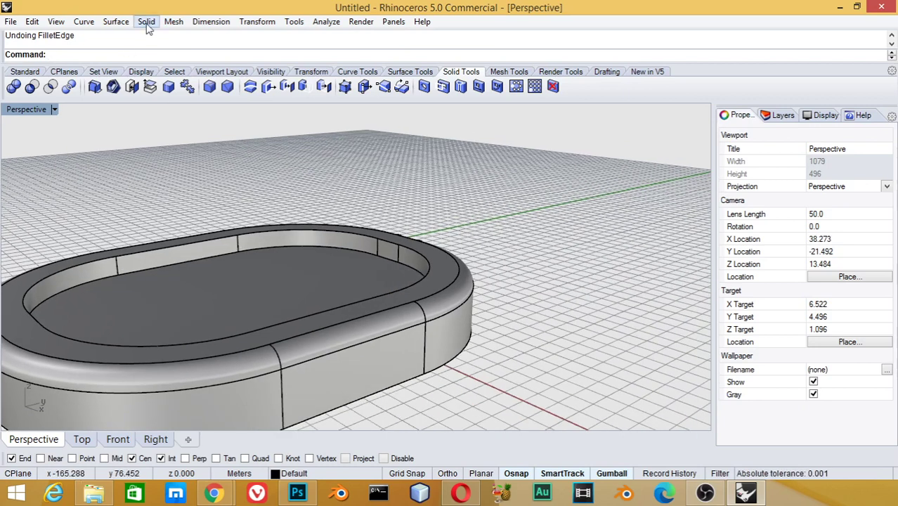
# Step: Start an edge fillet with the radius set to 0.7
pyautogui.click(146, 21)
pyautogui.click(315, 345)
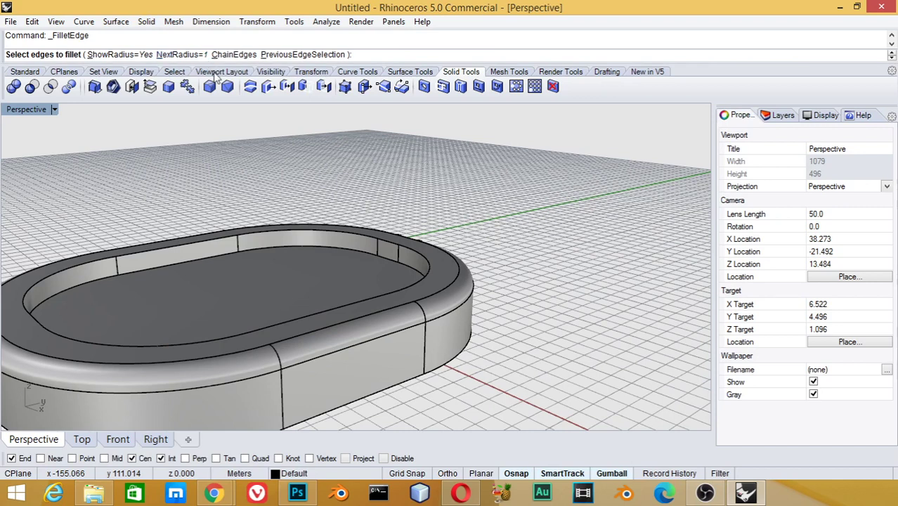
pyautogui.write('n')
pyautogui.press('Return')
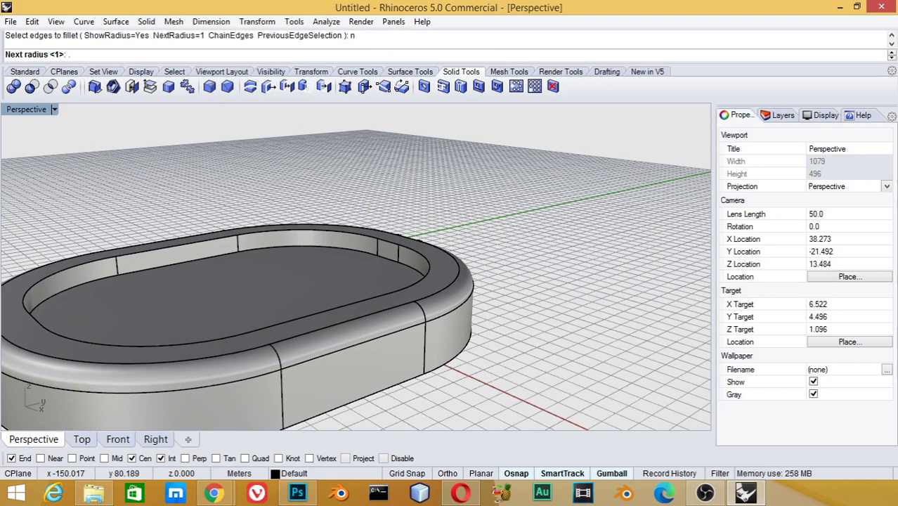
pyautogui.write('.7')
pyautogui.press('Return')
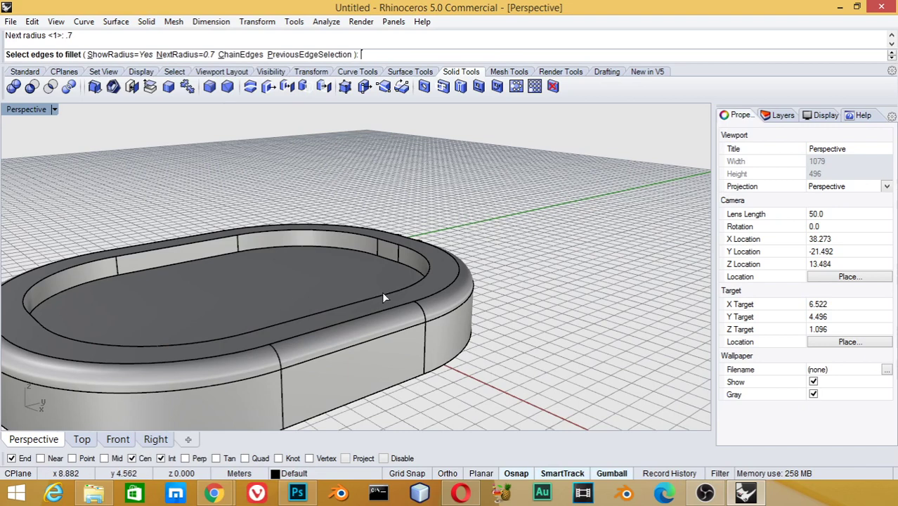
# Step: Pick the eight floor edges around the tray's interior and build the fillet
pyautogui.click(383, 294)
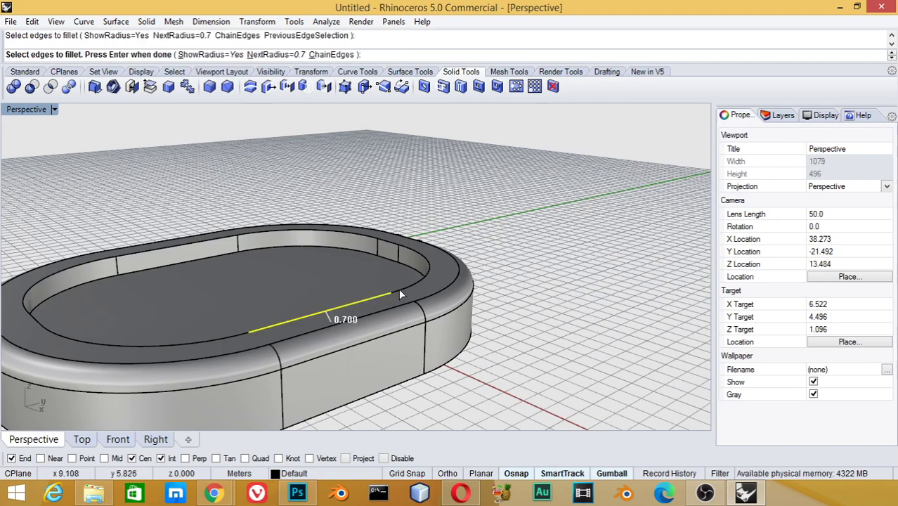
pyautogui.click(399, 288)
pyautogui.click(387, 246)
pyautogui.click(330, 231)
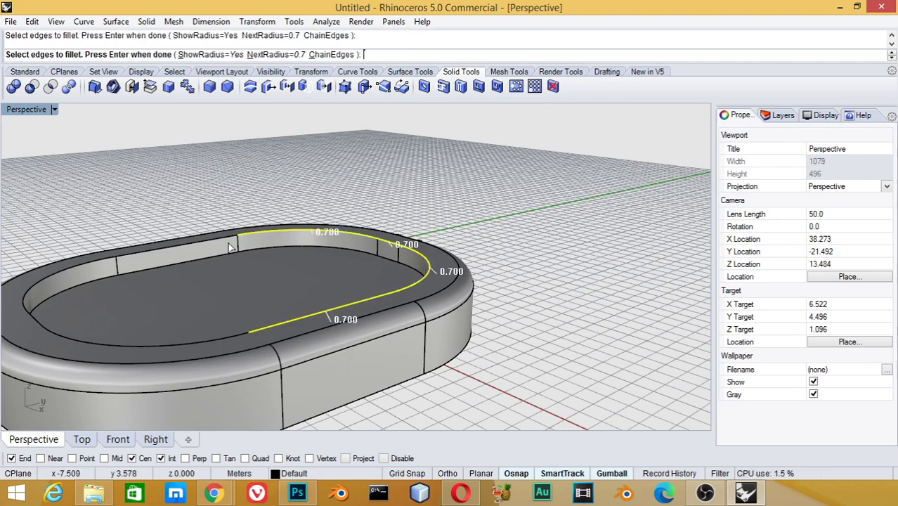
pyautogui.click(211, 242)
pyautogui.click(52, 294)
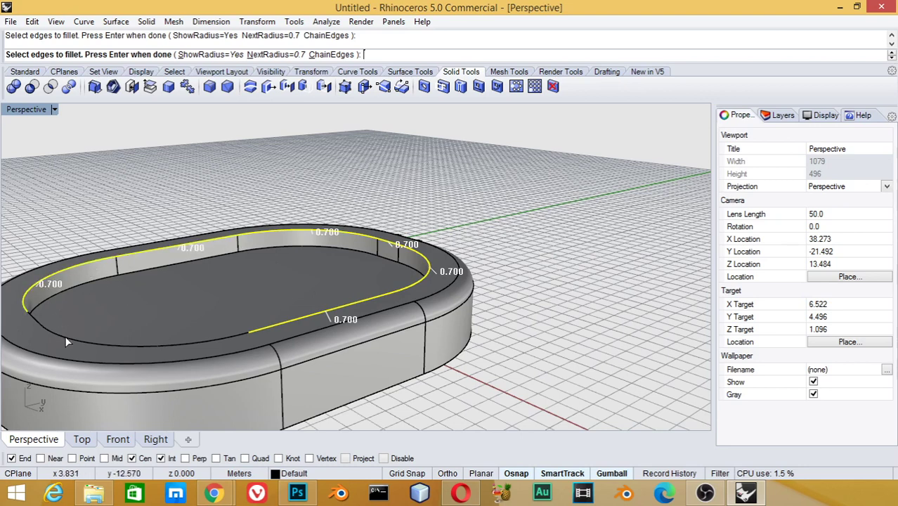
pyautogui.click(33, 321)
pyautogui.click(111, 347)
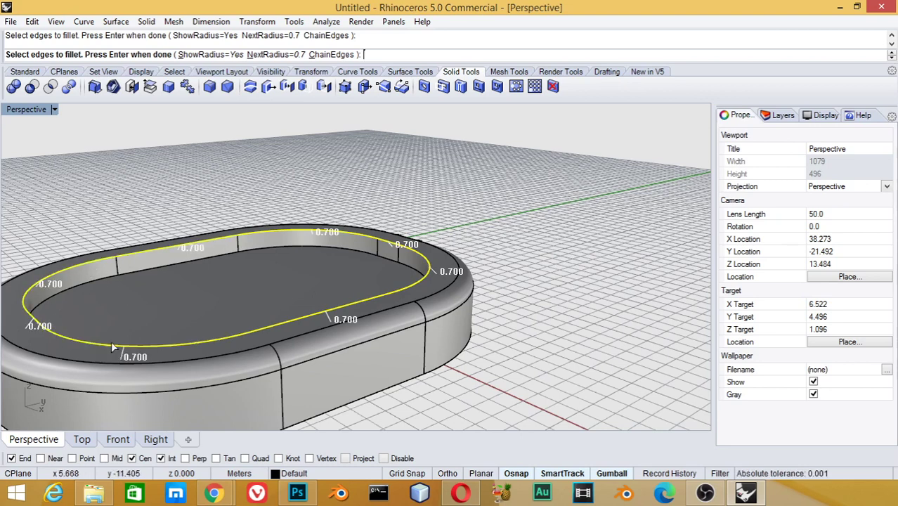
pyautogui.press('Return')
pyautogui.press('Return')
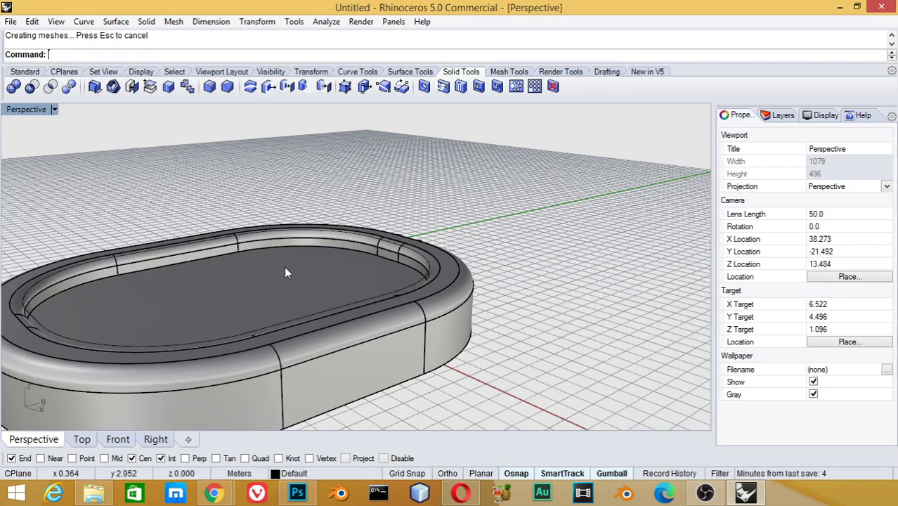
# Step: Delete the leftover curve at the tray's inner rim, picking the curve rather than the solid
pyautogui.click(426, 271)
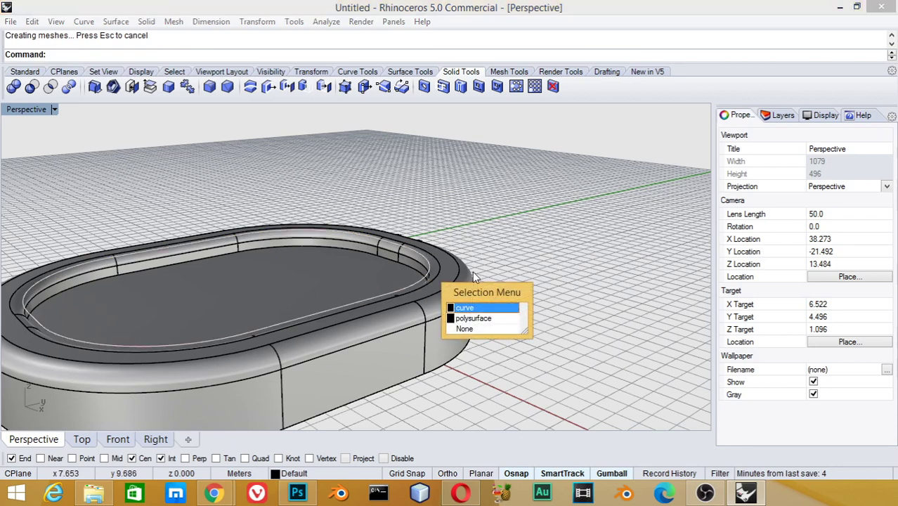
pyautogui.click(485, 308)
pyautogui.press('Delete')
# Step: Orbit and zoom out the Perspective view to inspect the whole rounded tray
pyautogui.moveTo(477, 262)
pyautogui.mouseDown(button='right')
pyautogui.moveTo(517, 341)
pyautogui.moveTo(533, 342)
pyautogui.moveTo(279, 339)
pyautogui.moveTo(389, 349)
pyautogui.mouseUp(button='right')
pyautogui.scroll(-3, 297, 312)
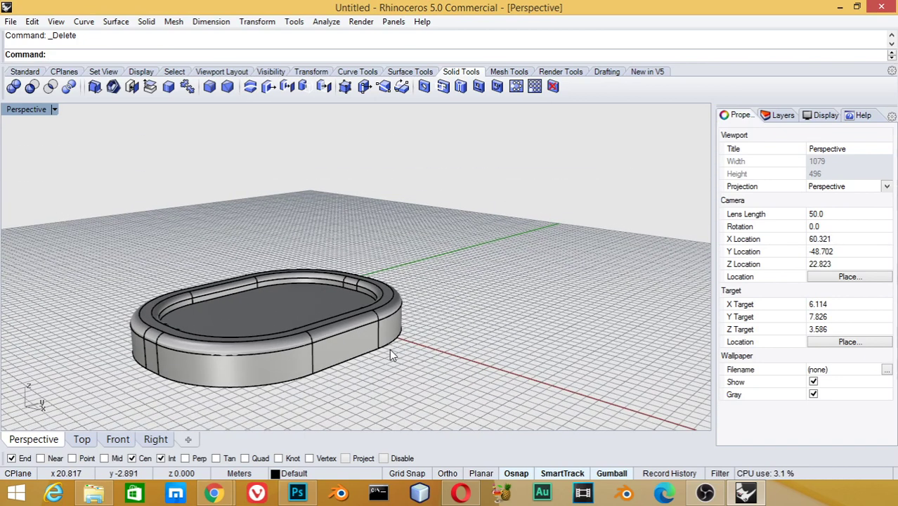
pyautogui.moveTo(392, 349); pyautogui.dragTo(296, 359, button='right')
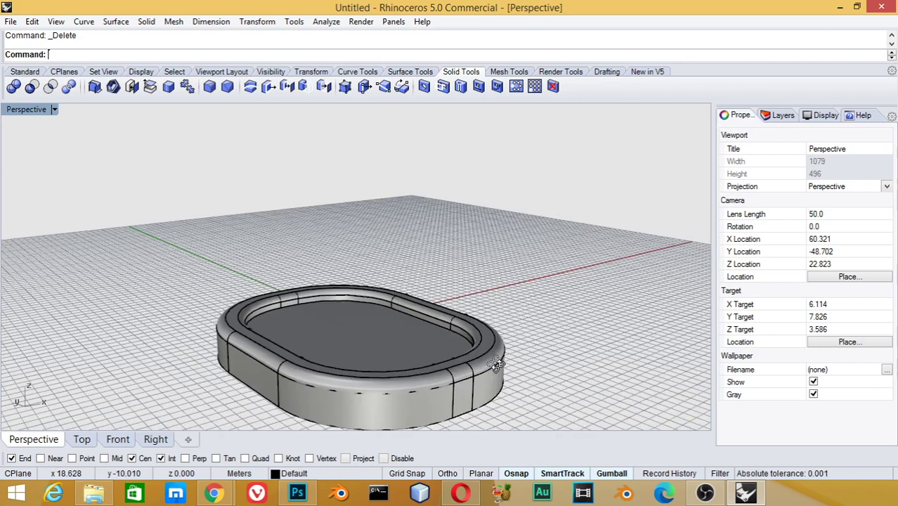